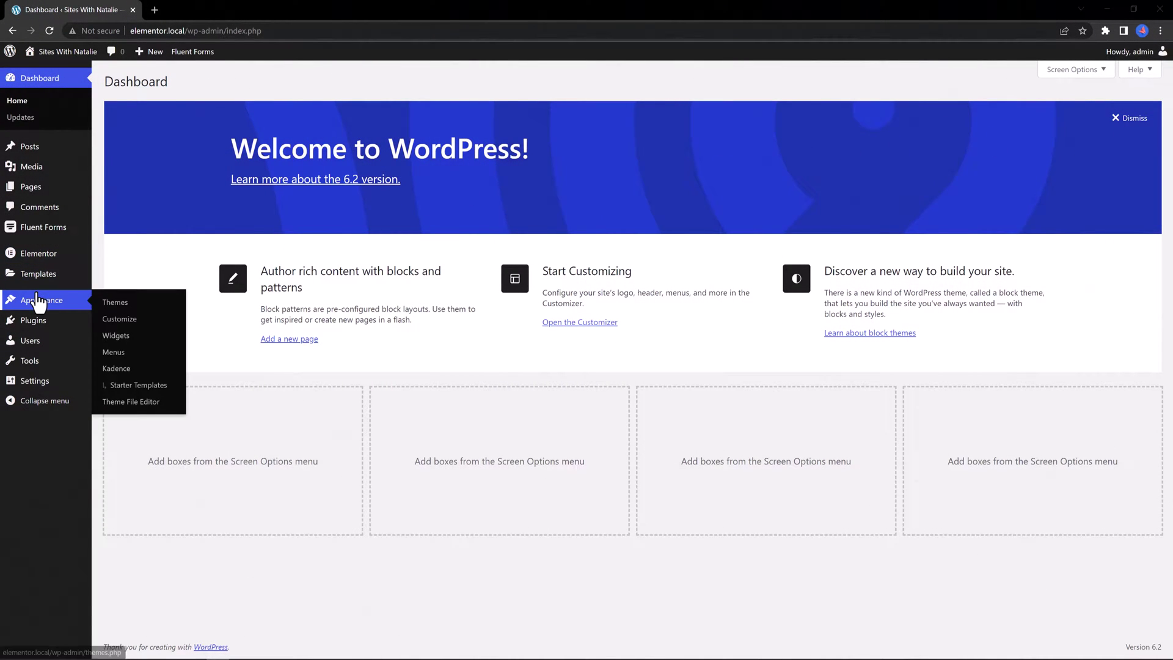
# Step: Search the plugin directory for SEO plugins, review the results, then clear the search
pyautogui.moveTo(39, 324)
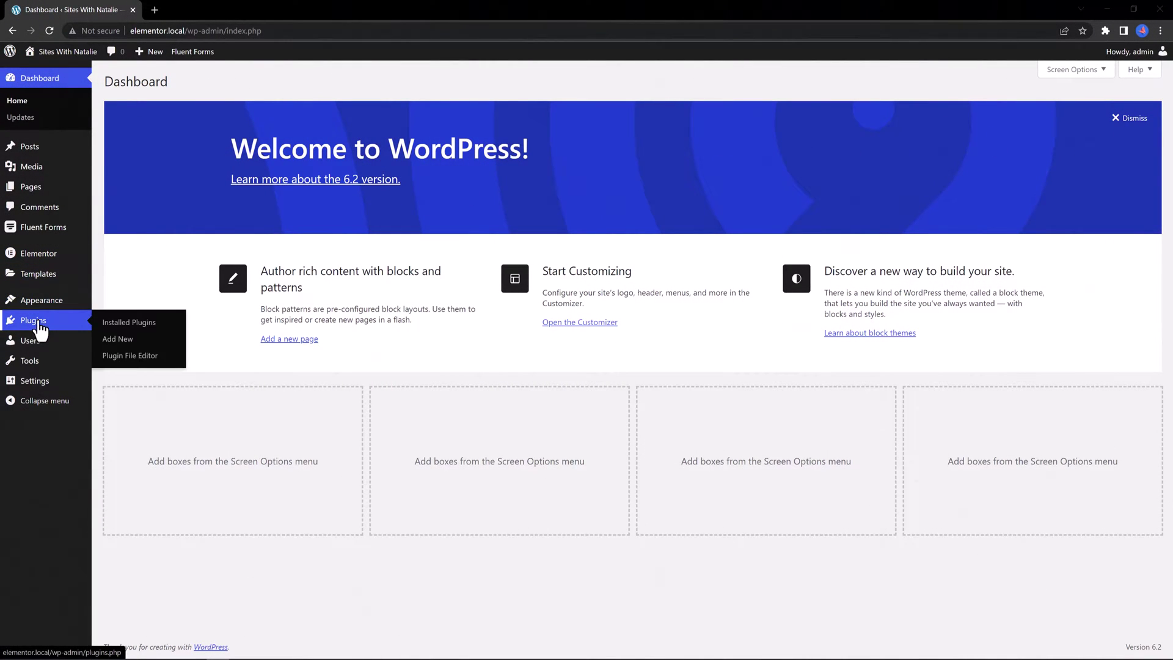
pyautogui.click(129, 342)
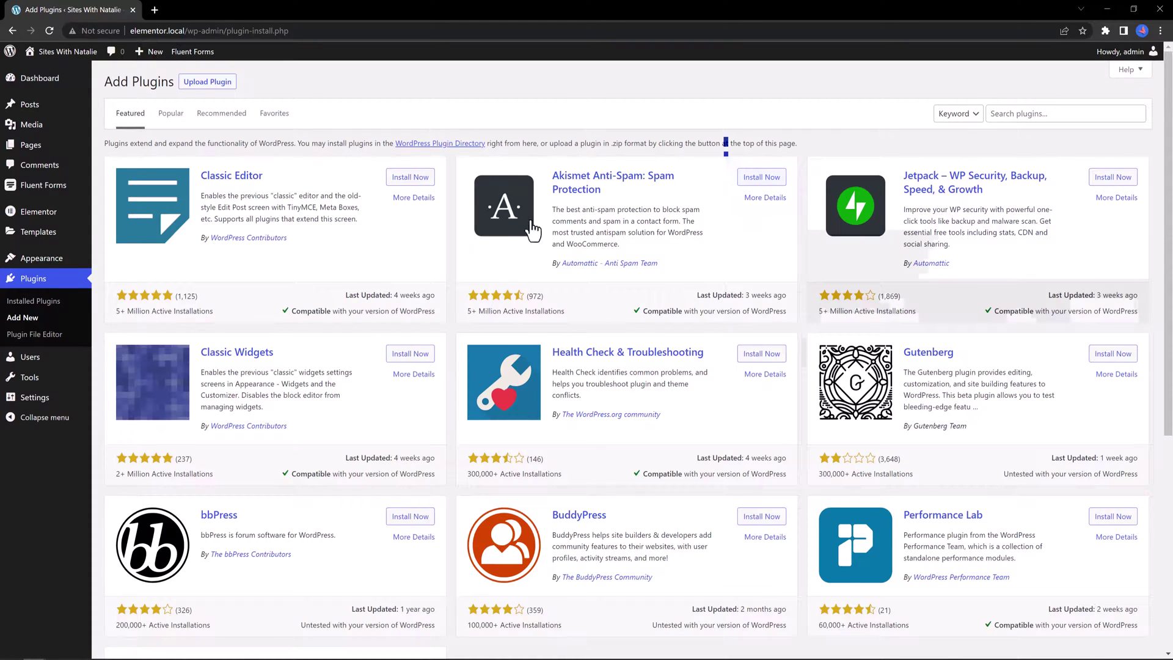
pyautogui.click(1046, 115)
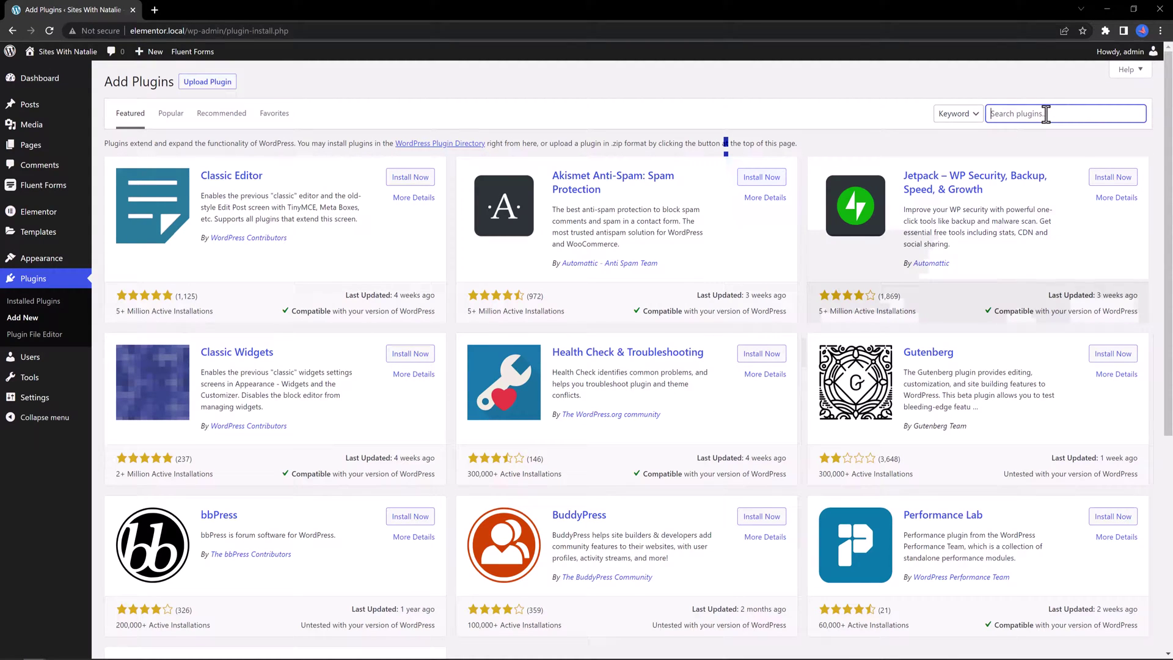
pyautogui.write('SEO')
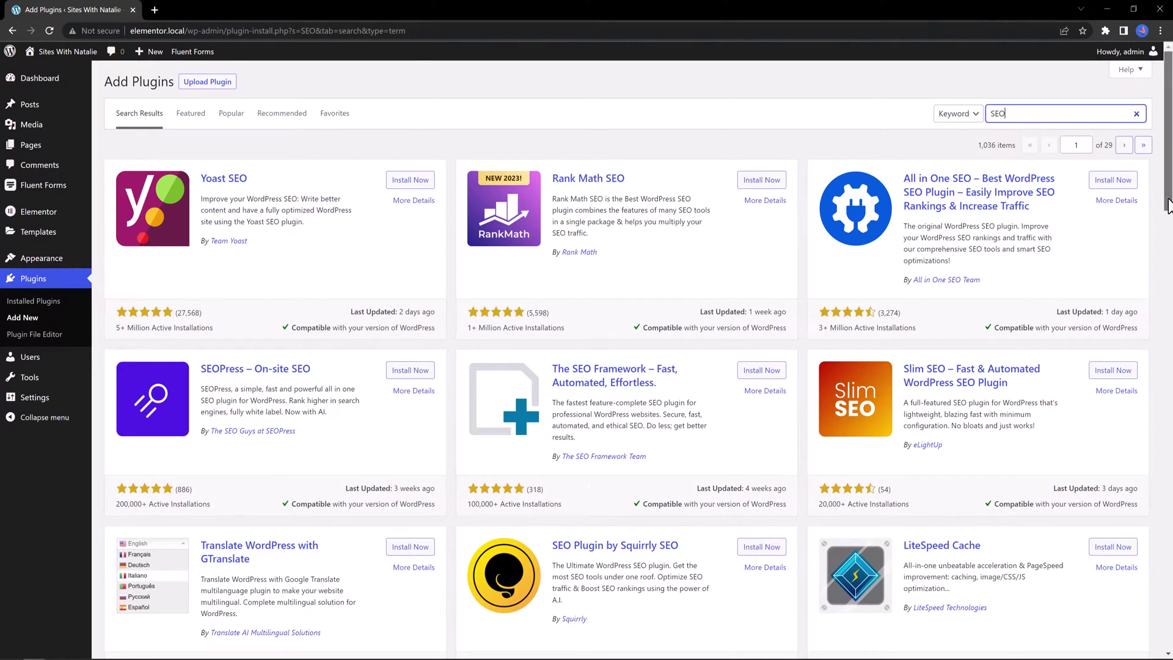
pyautogui.moveTo(1167, 207); pyautogui.dragTo(1168, 155)
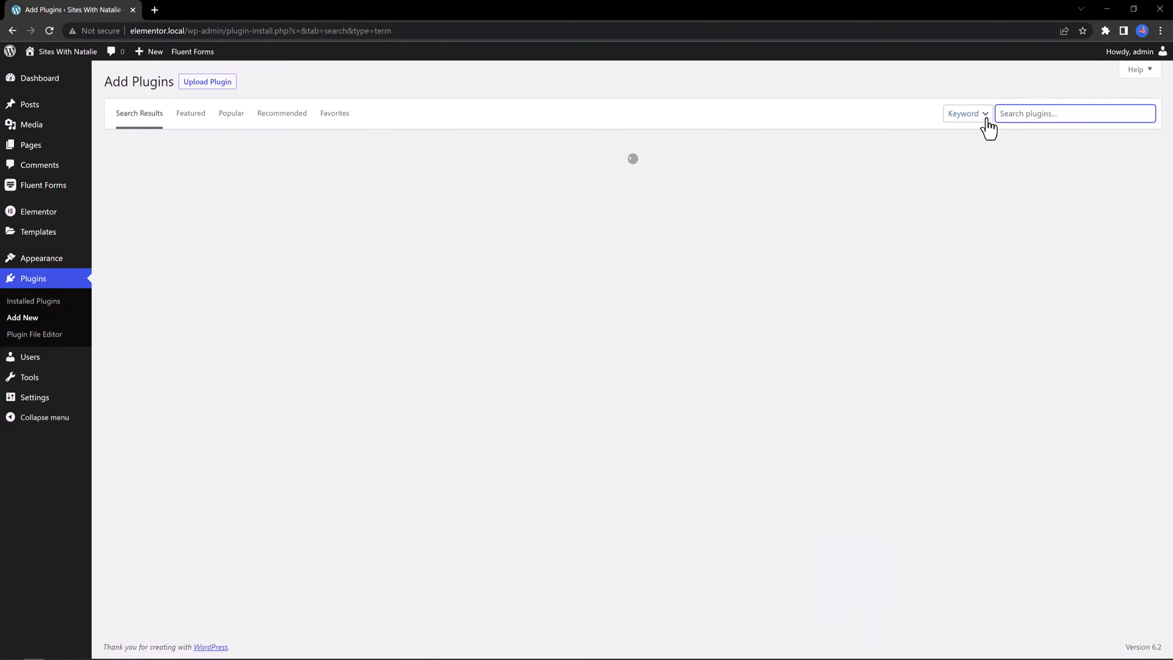
# Step: Switch the plugin search type to Tag, then back to Keyword, and select the search box
pyautogui.click(976, 114)
pyautogui.click(961, 151)
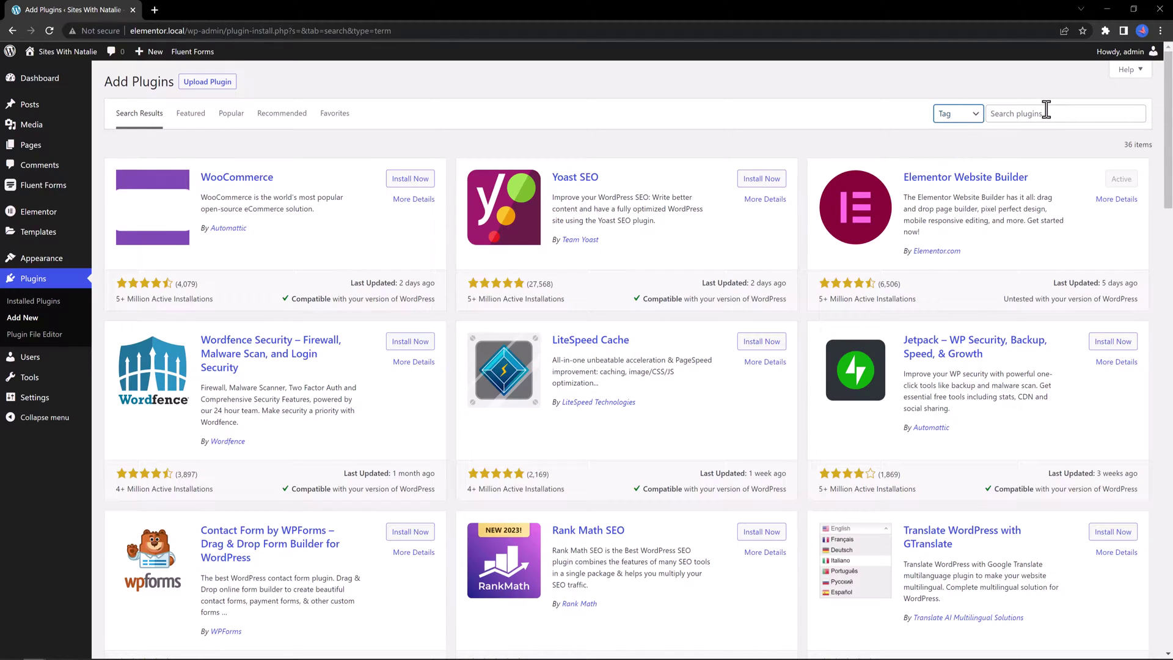
pyautogui.click(1032, 116)
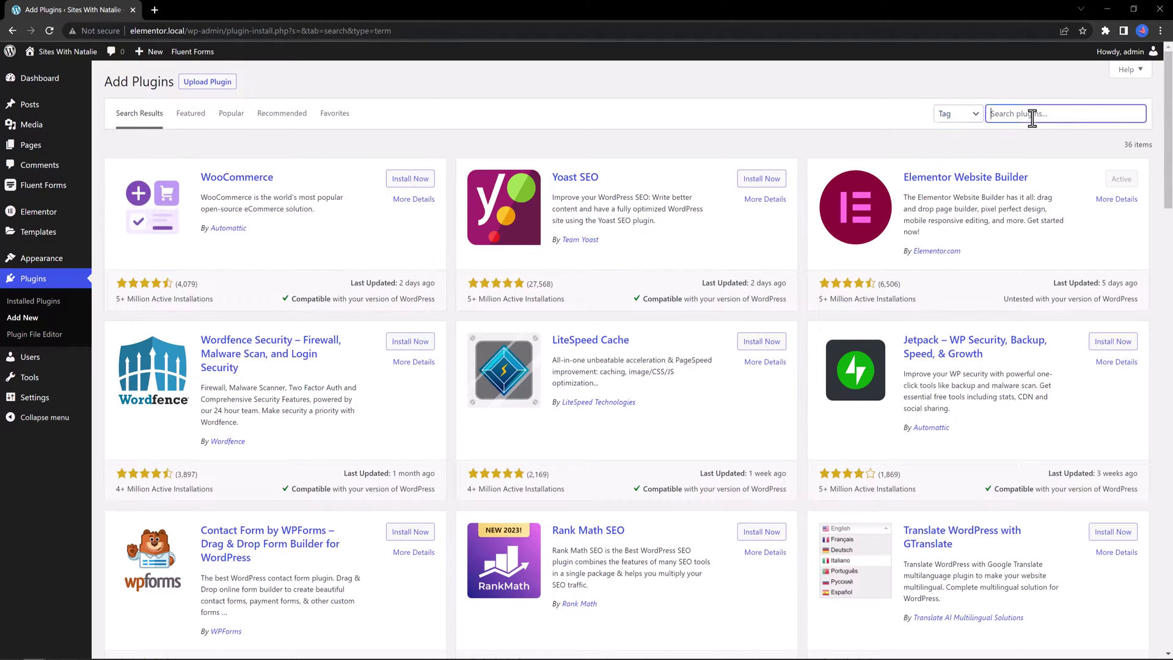
pyautogui.click(960, 117)
pyautogui.click(969, 128)
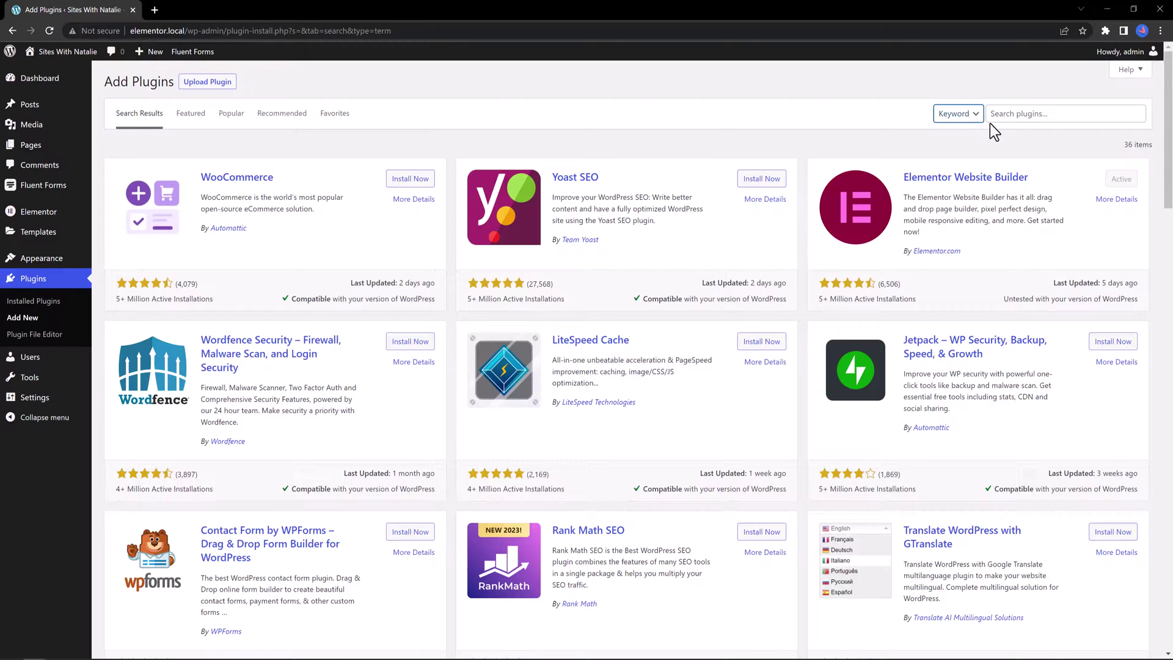
pyautogui.click(1020, 117)
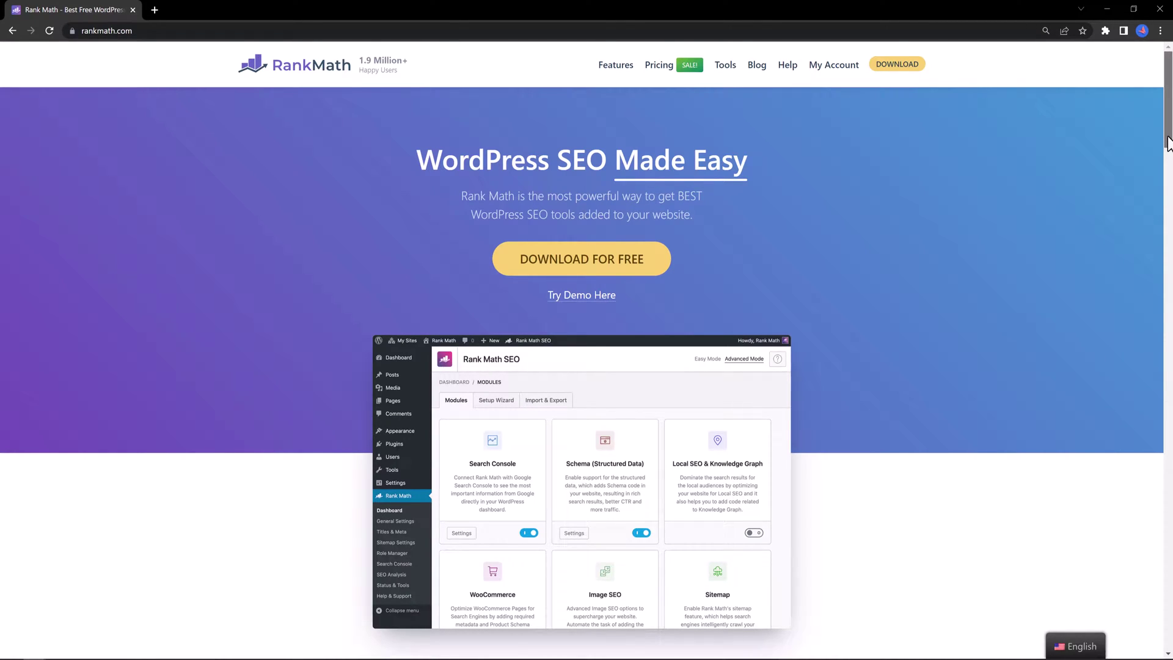
# Step: Scroll down the Rank Math homepage to its 'What is Rank Math?' section
pyautogui.moveTo(1168, 143); pyautogui.dragTo(1167, 157)
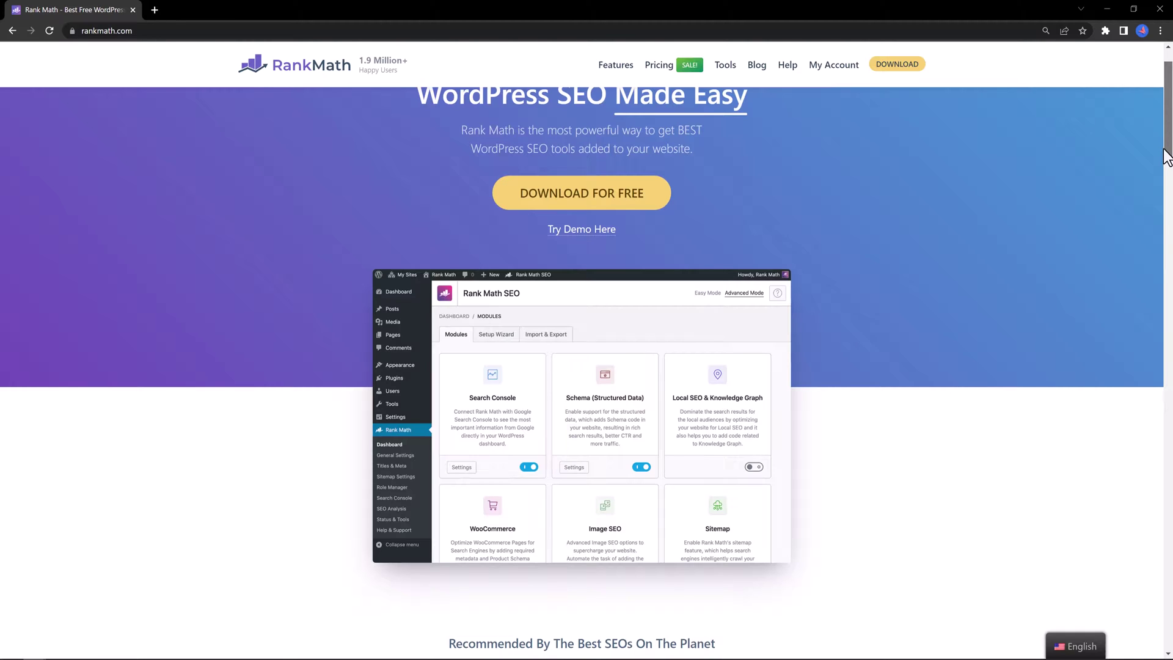
pyautogui.moveTo(1164, 152); pyautogui.dragTo(1153, 170)
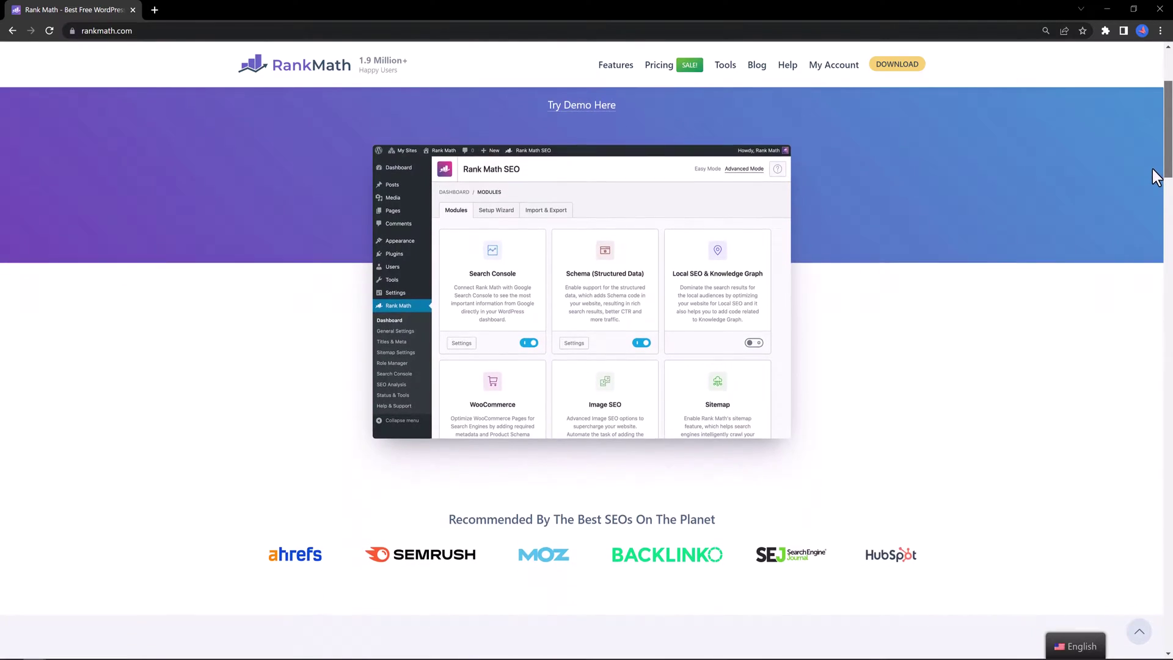
pyautogui.scroll(-2, 1151, 180)
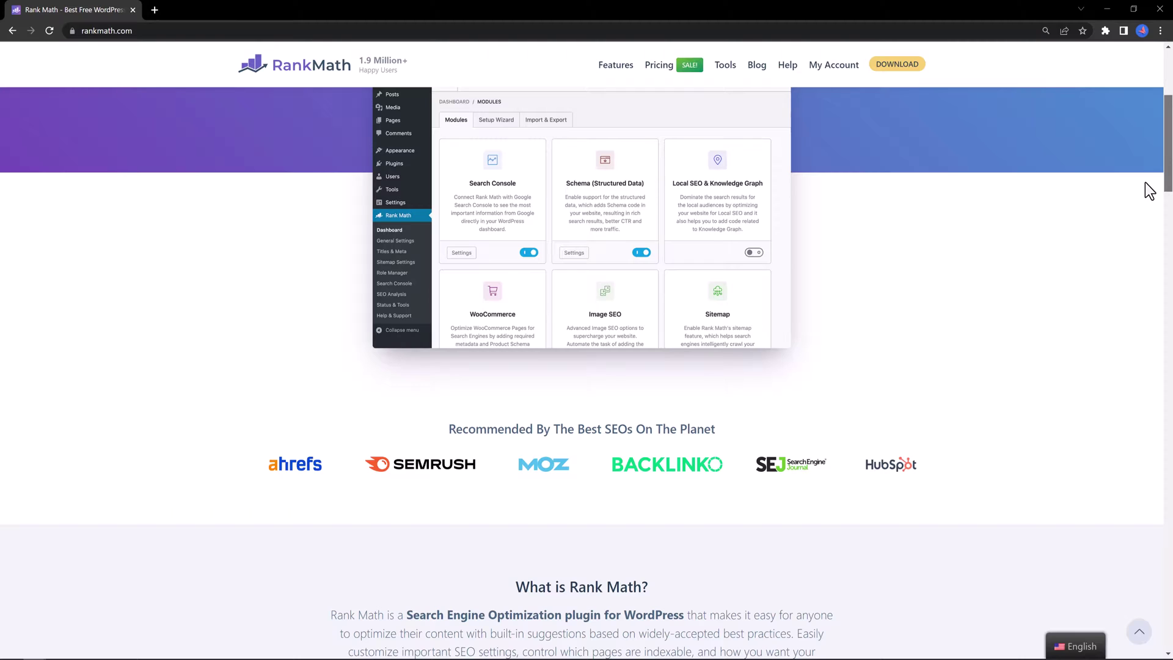
pyautogui.scroll(-3, 1146, 184)
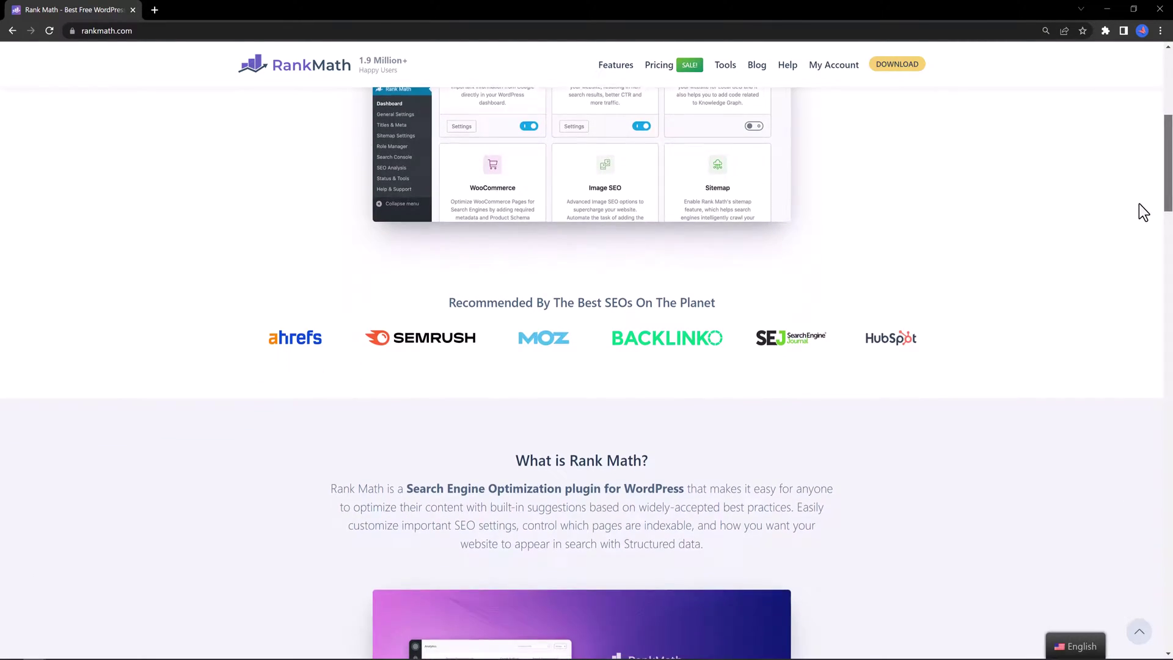
pyautogui.scroll(-2, 1136, 210)
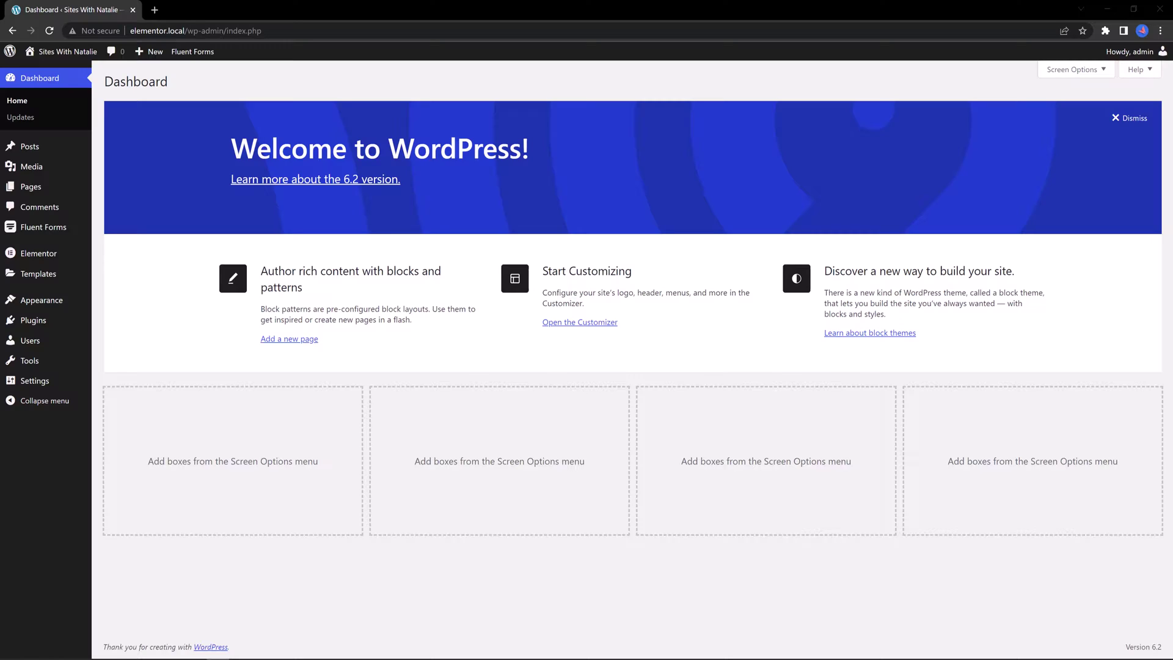
# Step: Search plugins for 'Rank Math', then install and activate Rank Math SEO
pyautogui.moveTo(61, 324)
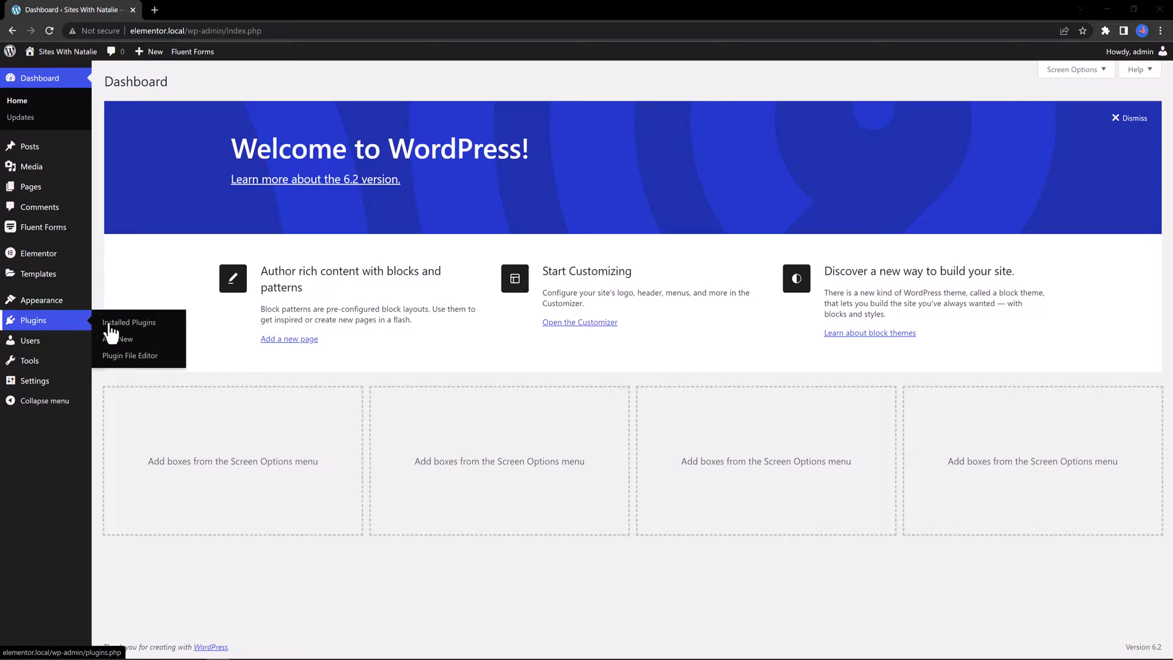
pyautogui.click(127, 347)
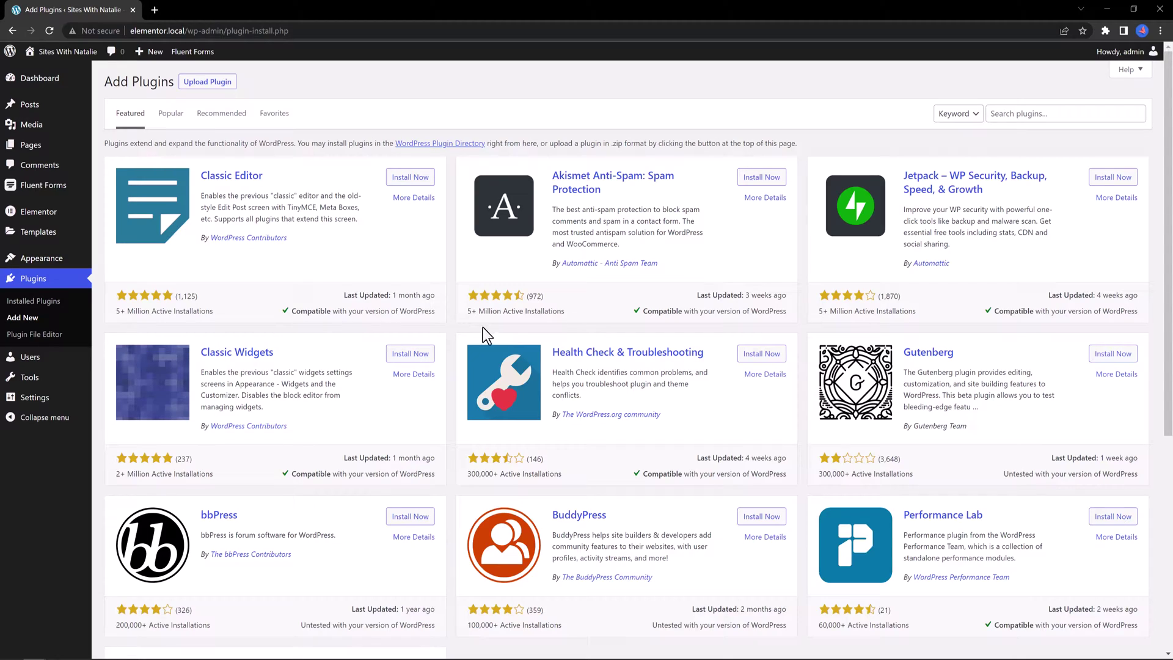
pyautogui.click(1035, 113)
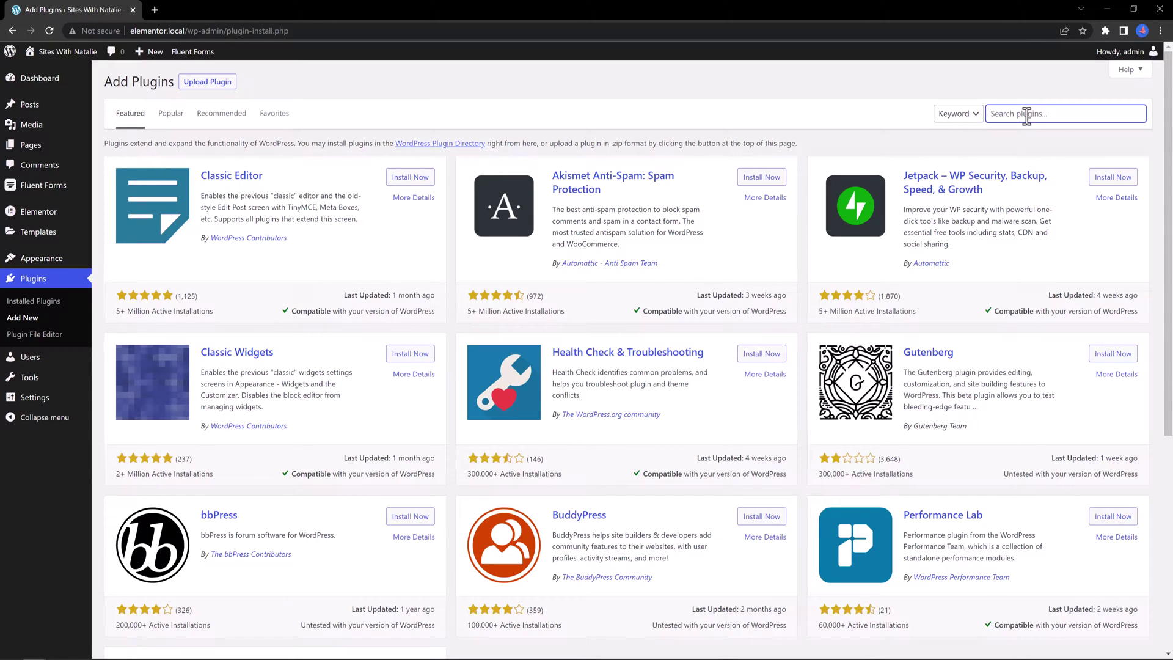
pyautogui.write('Rank Math')
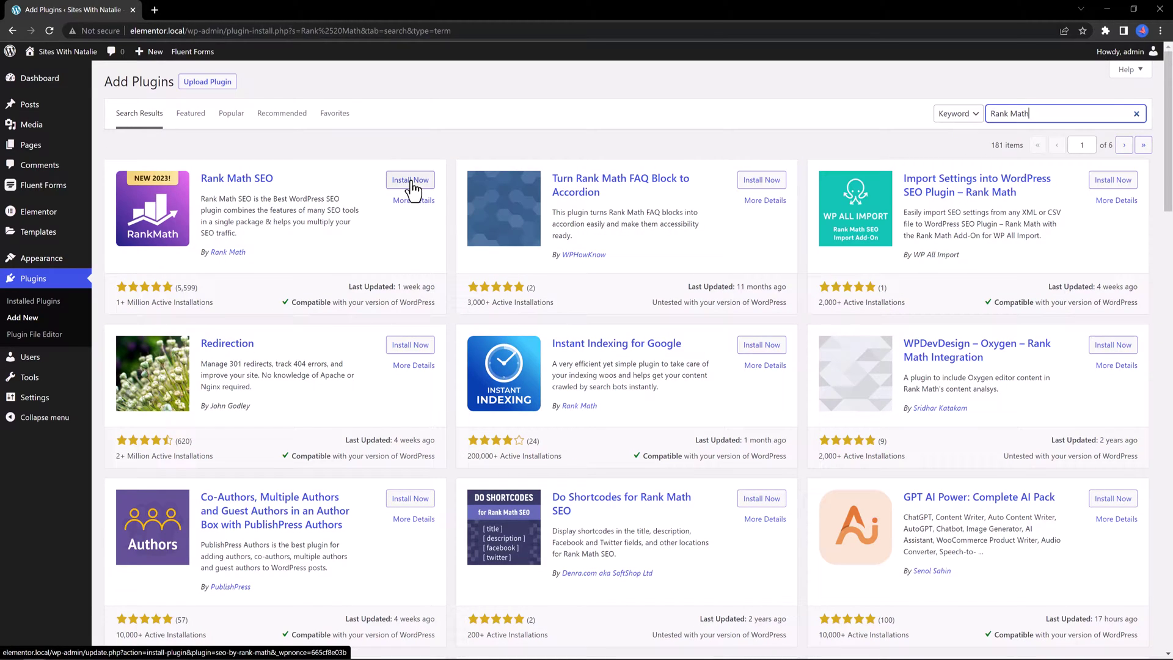
pyautogui.click(410, 180)
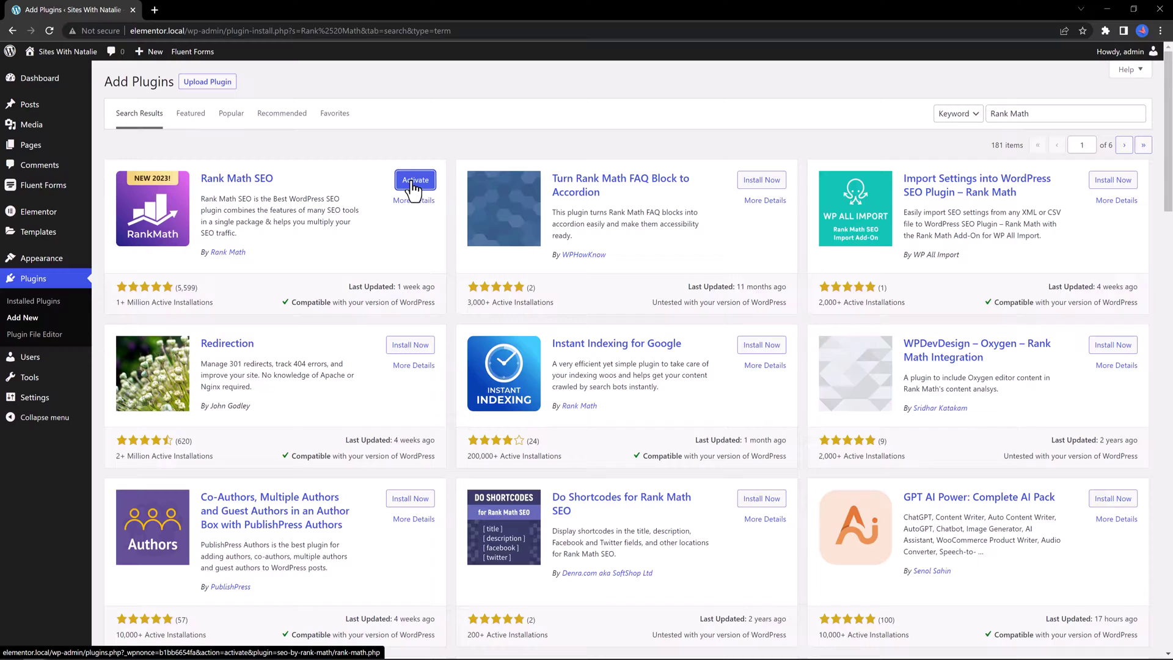
pyautogui.click(413, 184)
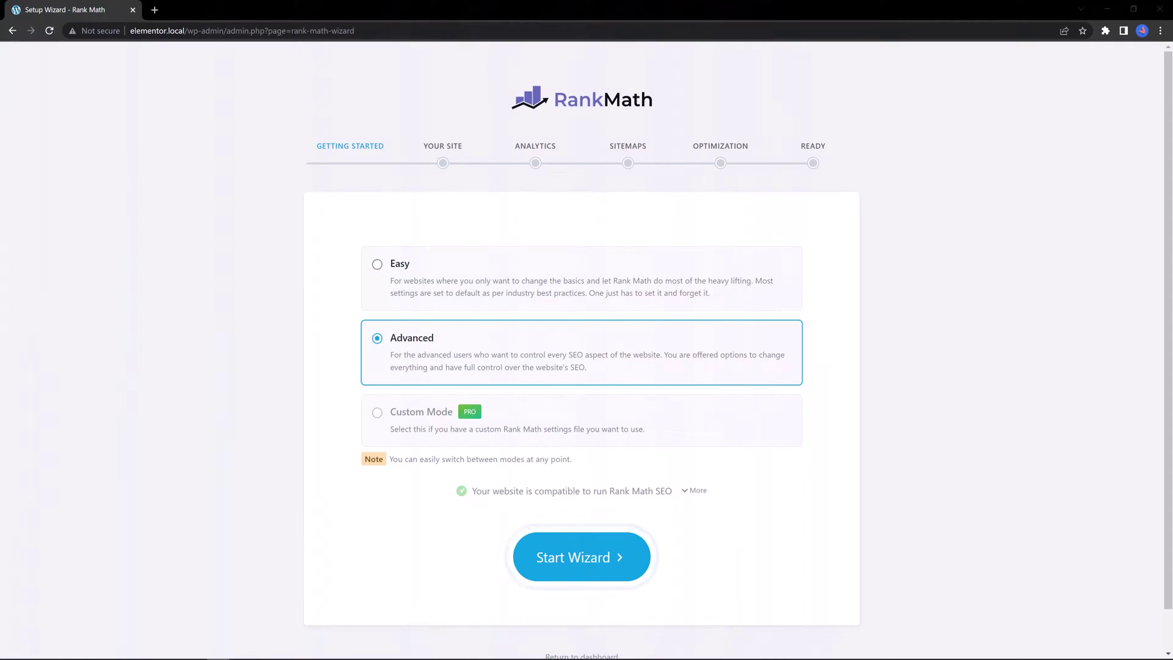
# Step: Choose the Easy setup mode and start the Rank Math wizard
pyautogui.click(377, 264)
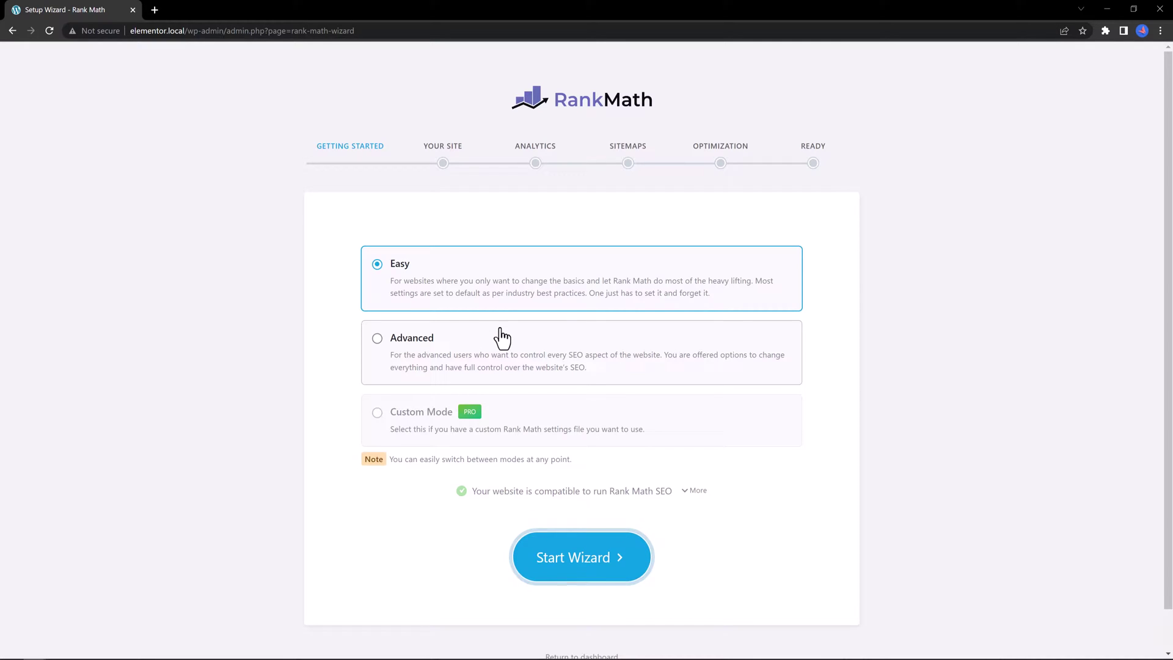
pyautogui.click(602, 562)
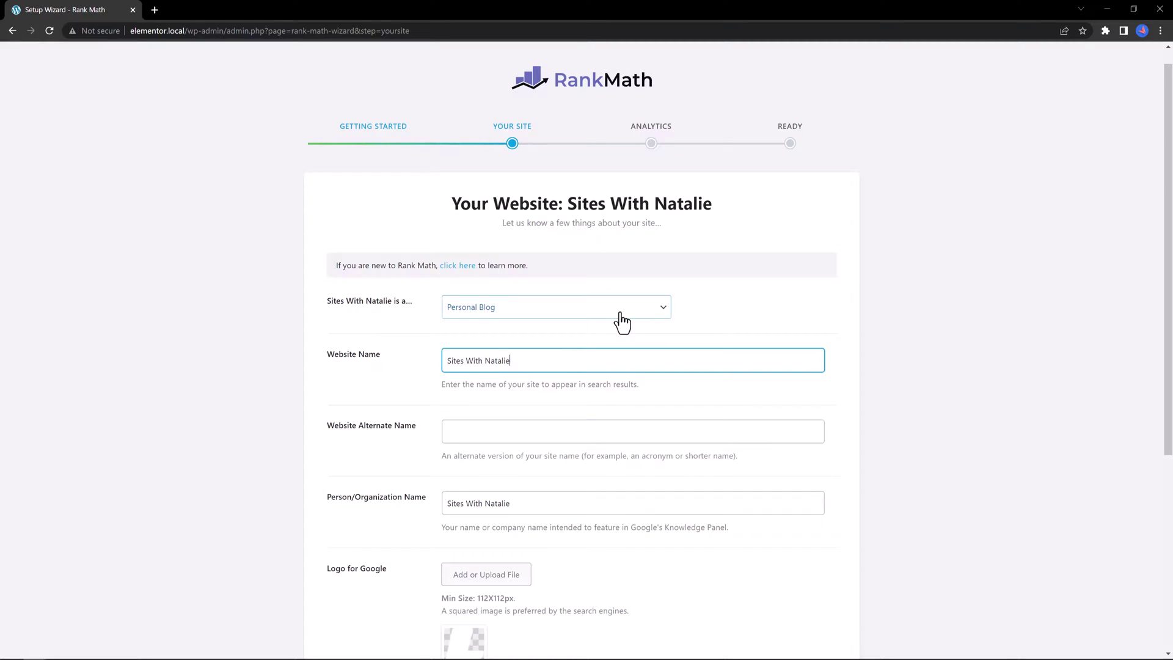
# Step: Keep Personal Blog as the site type and save the site details
pyautogui.click(573, 311)
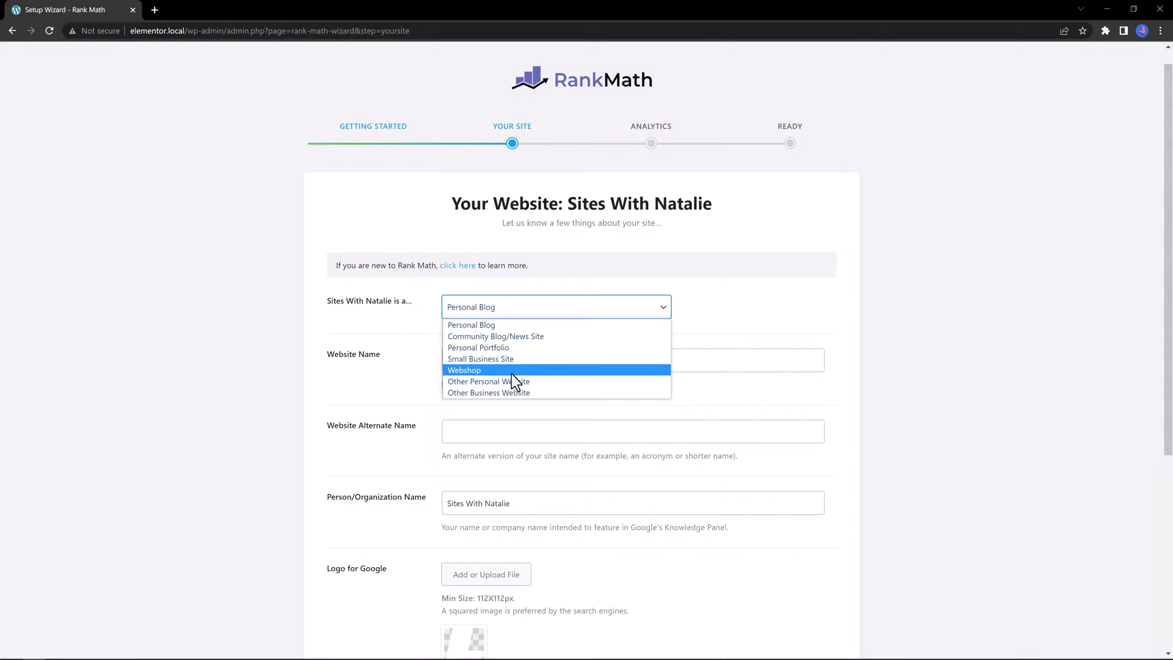
pyautogui.scroll(-2, 1153, 563)
pyautogui.scroll(-3, 1153, 563)
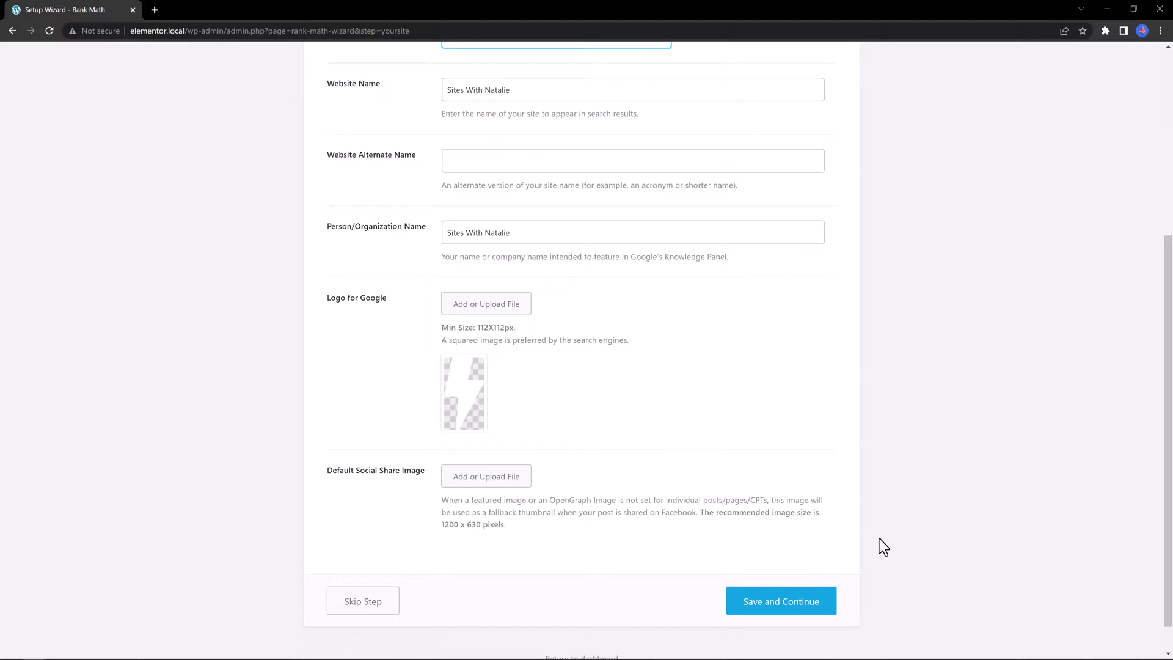
pyautogui.click(791, 605)
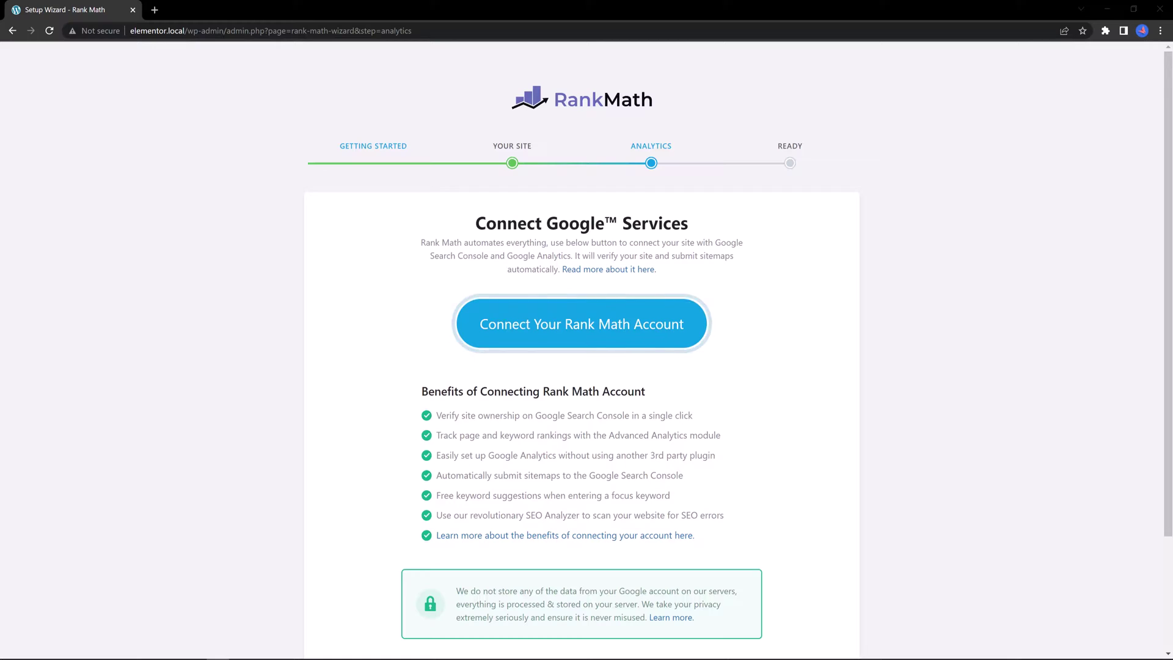
# Step: Skip the Google Services connection and enable automatic updates of the plugin
pyautogui.scroll(-3, 771, 574)
pyautogui.click(771, 575)
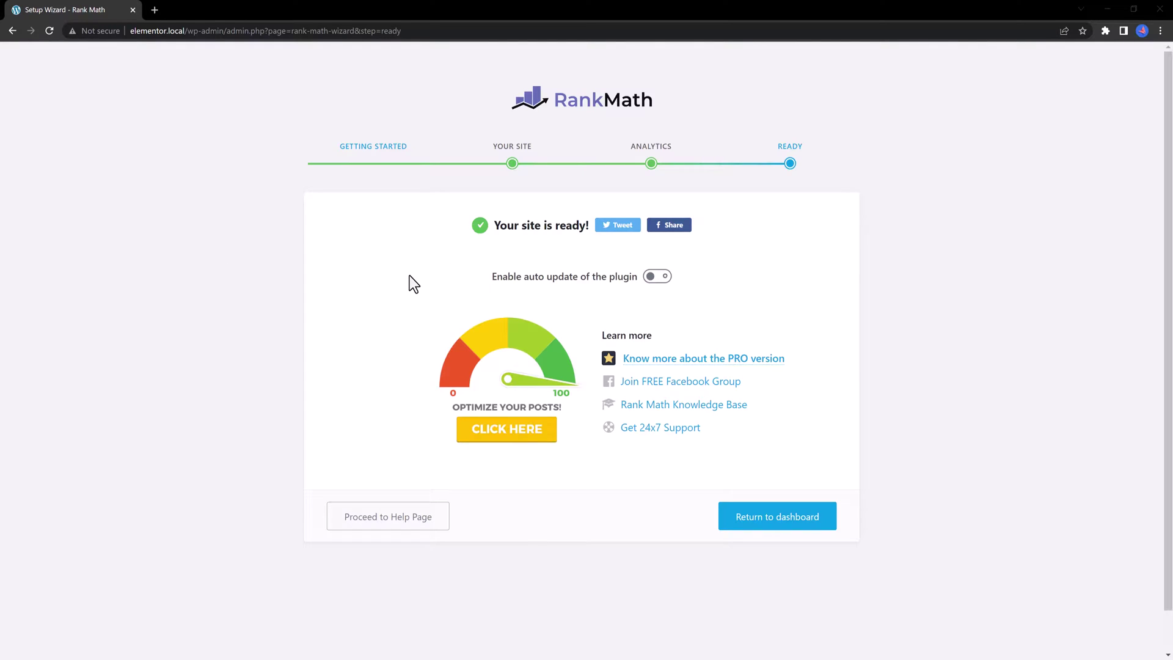
pyautogui.click(662, 287)
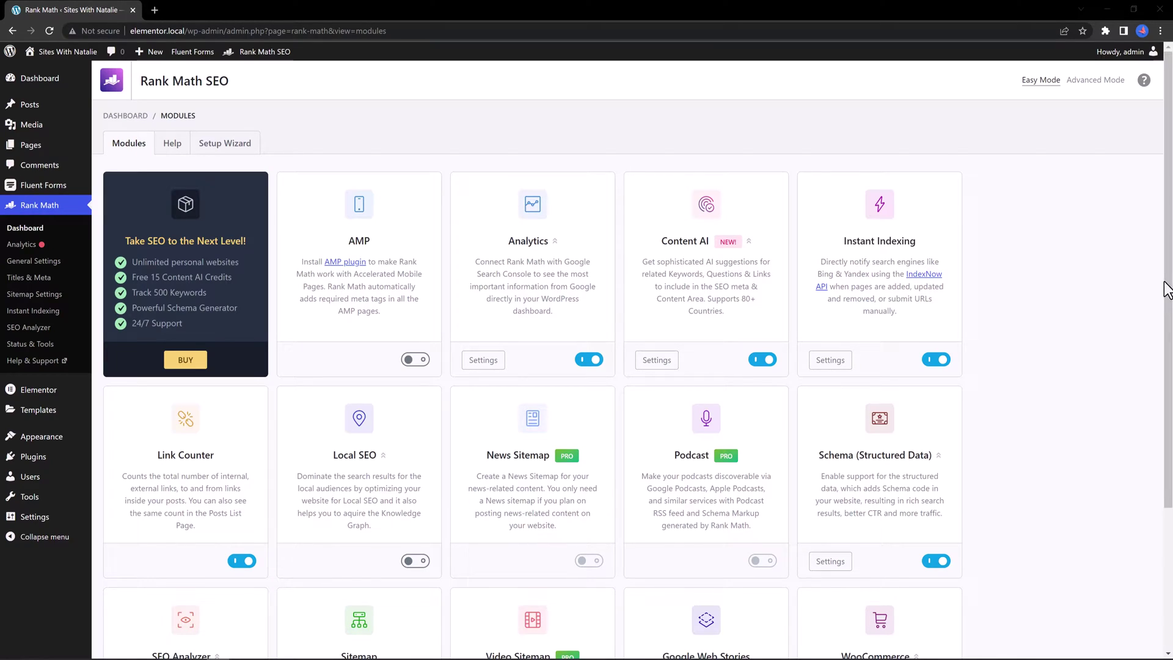
pyautogui.scroll(-1, 1167, 304)
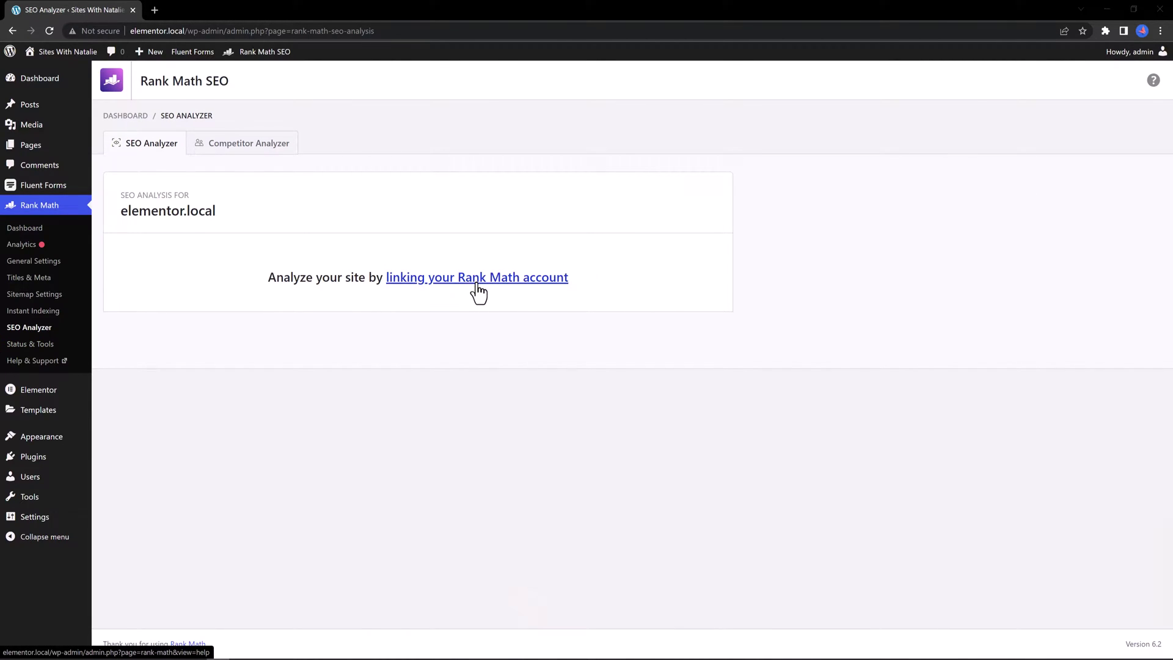
pyautogui.click(273, 147)
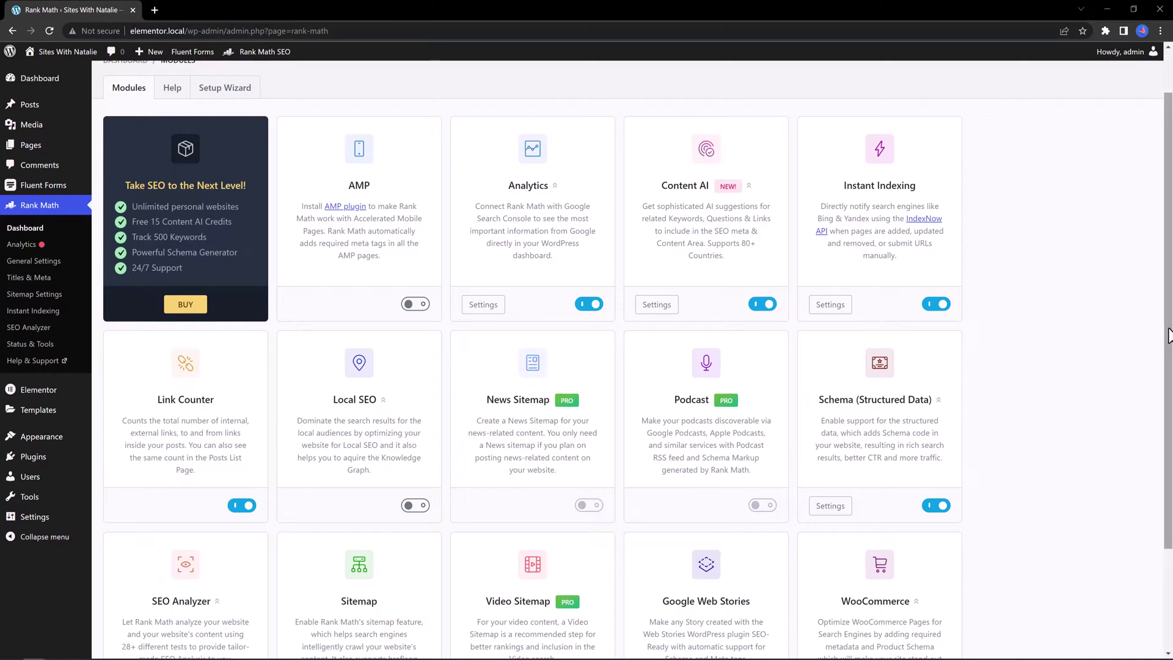
pyautogui.moveTo(1169, 335); pyautogui.dragTo(1169, 415)
pyautogui.moveTo(934, 587)
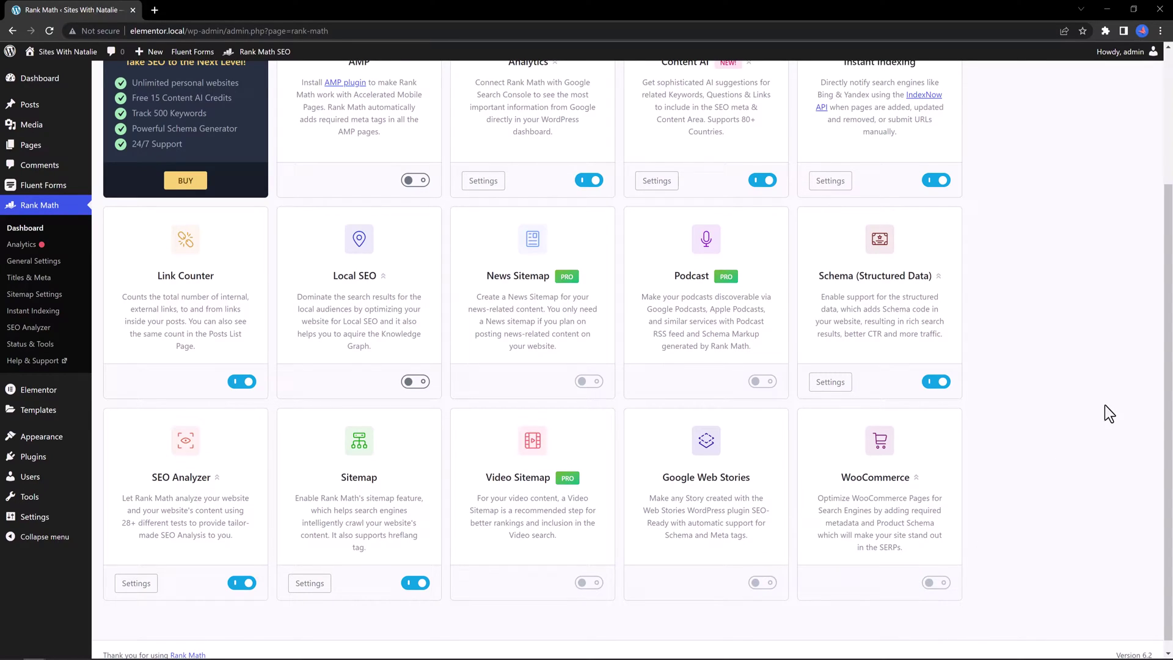
pyautogui.click(44, 280)
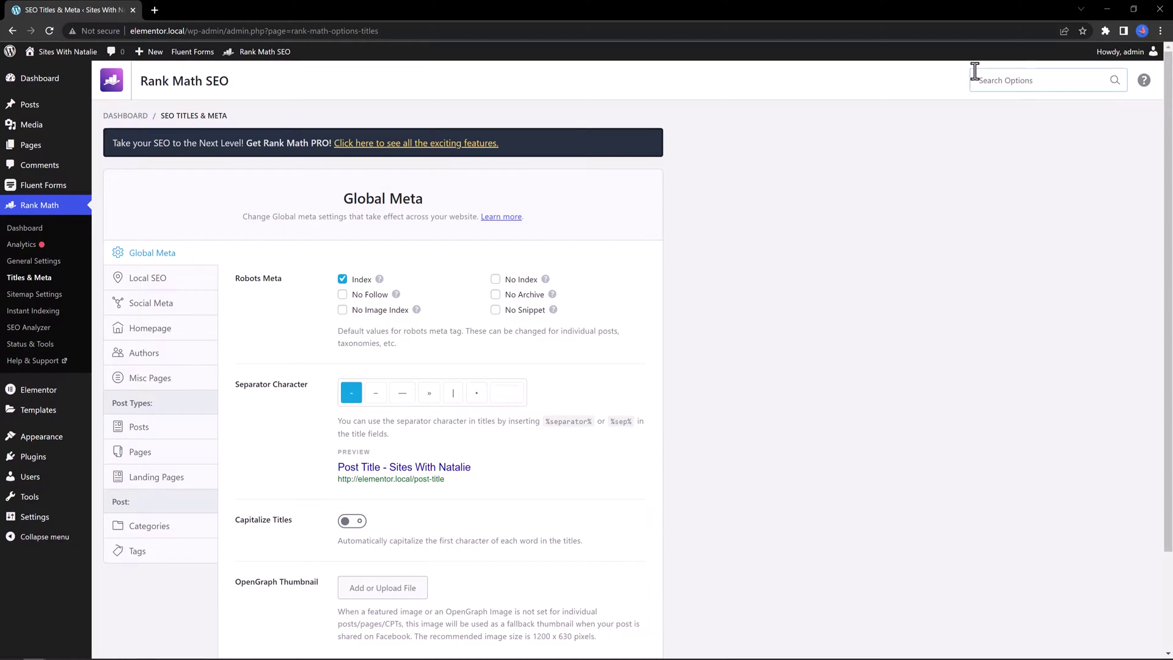
pyautogui.click(1068, 81)
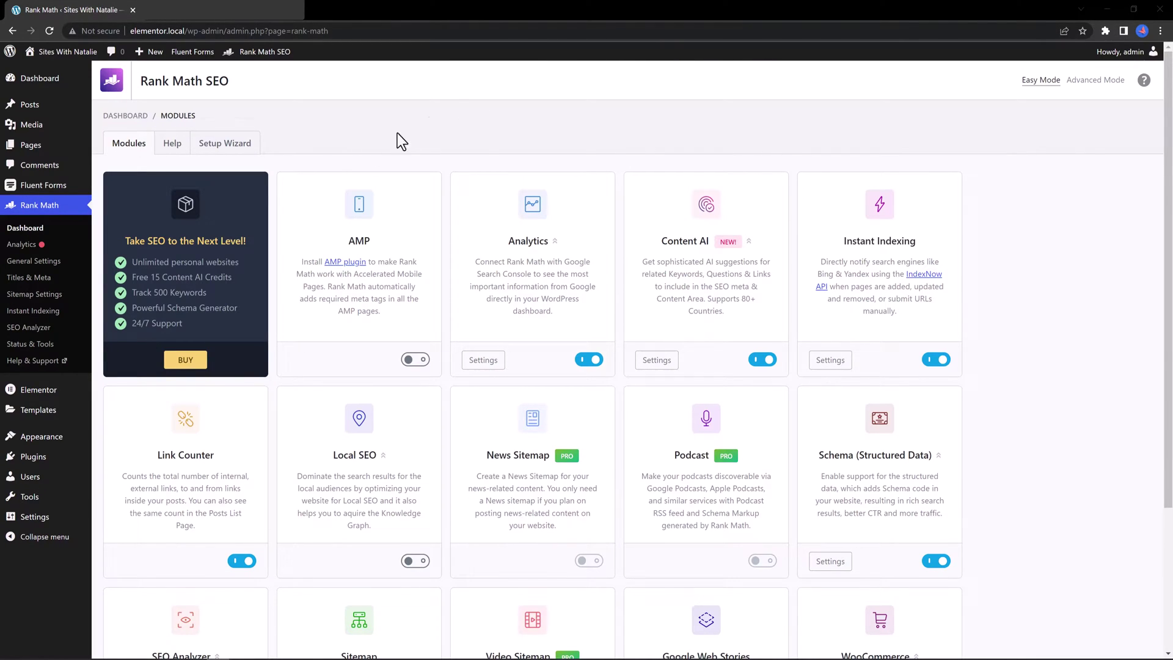
# Step: Inspect Rank Math's Status & Tools system info, expanding Database and Server (nginx/1.16.0, PHP 8.1.9)
pyautogui.click(46, 346)
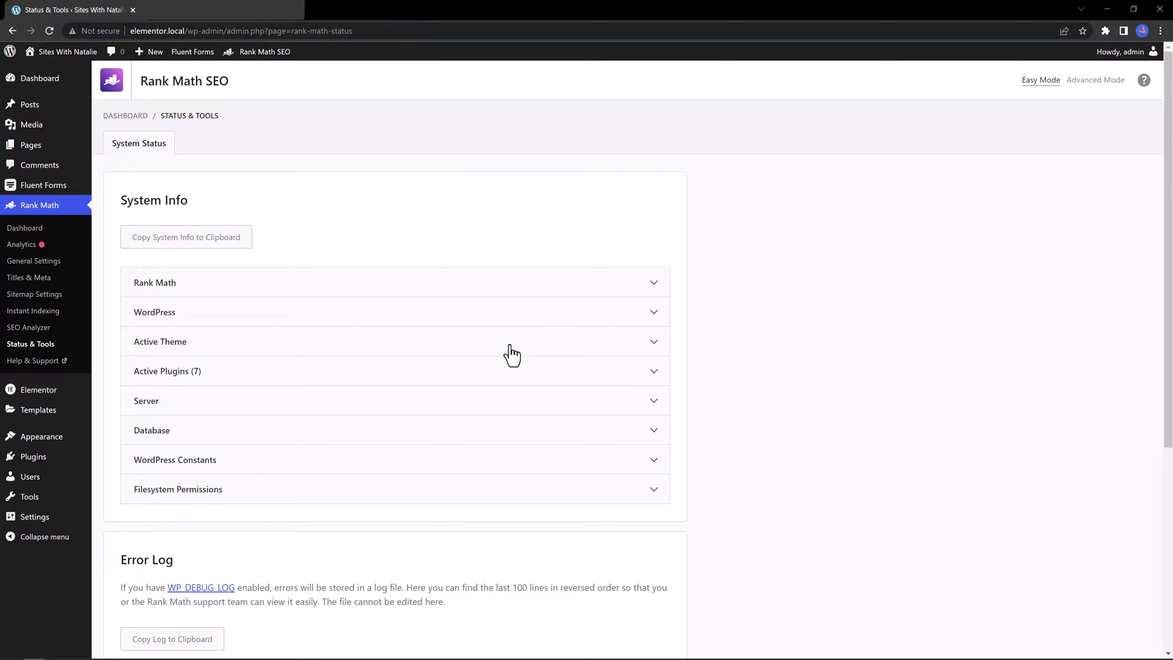
pyautogui.click(620, 346)
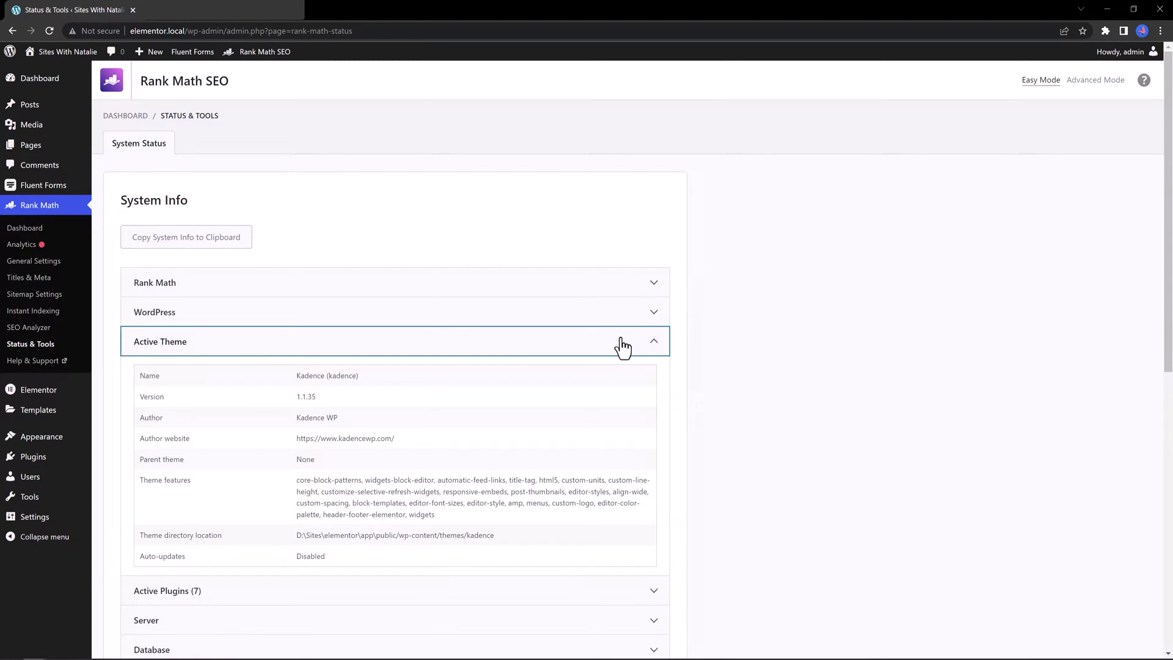
pyautogui.click(651, 346)
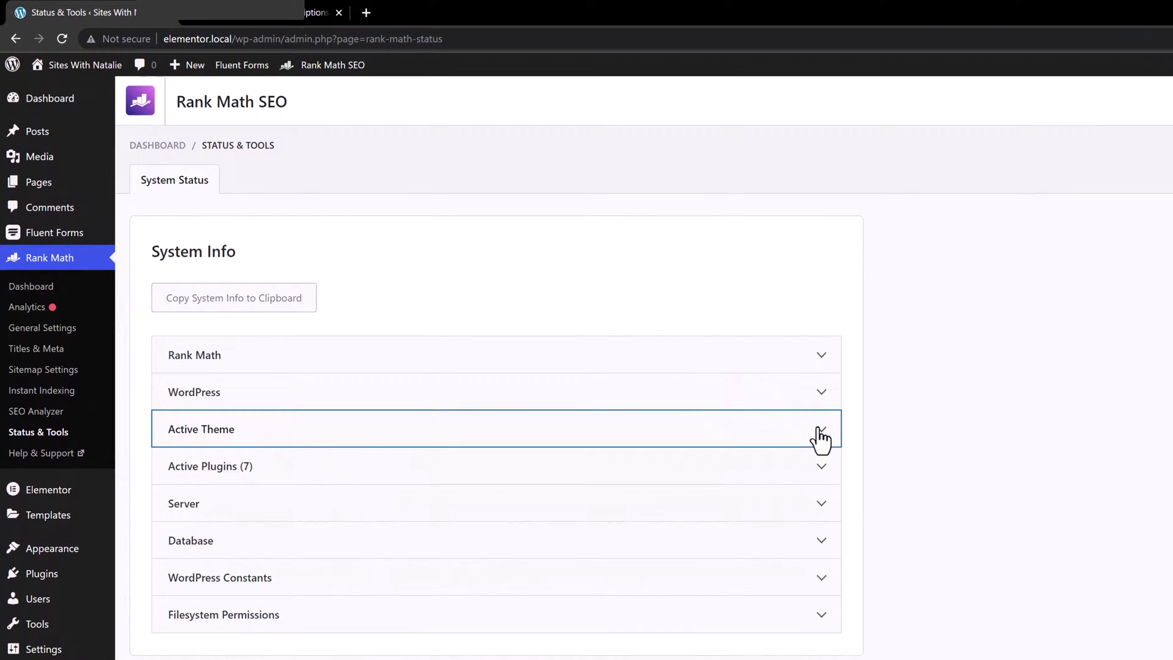
pyautogui.click(794, 541)
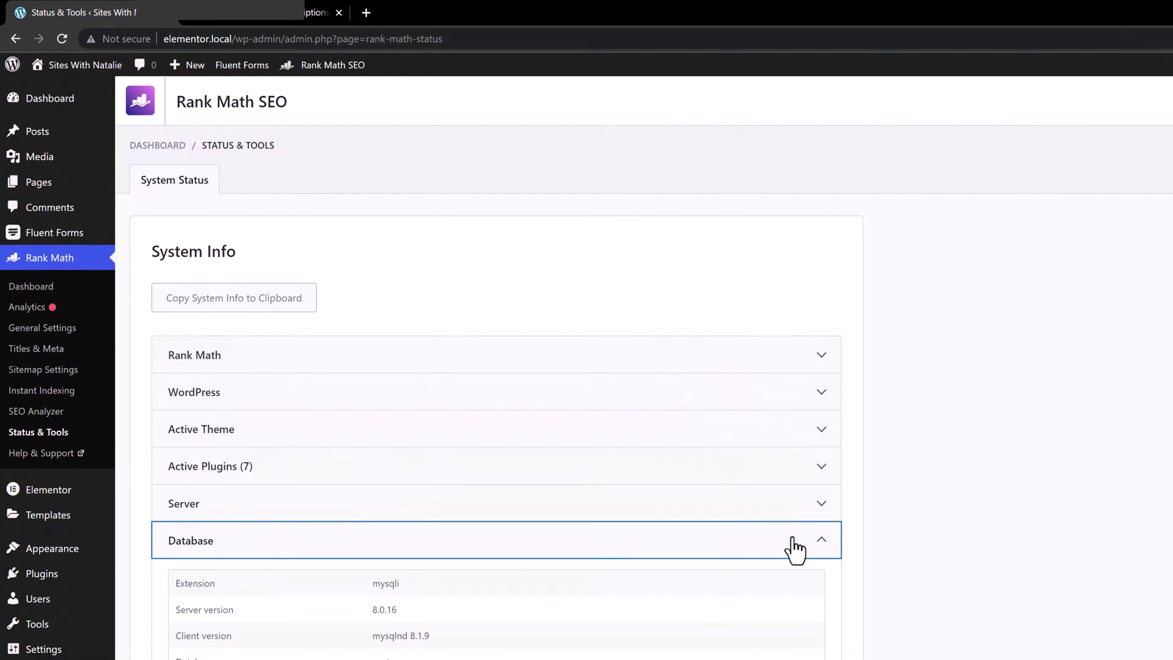
pyautogui.scroll(-2, 800, 526)
pyautogui.click(812, 407)
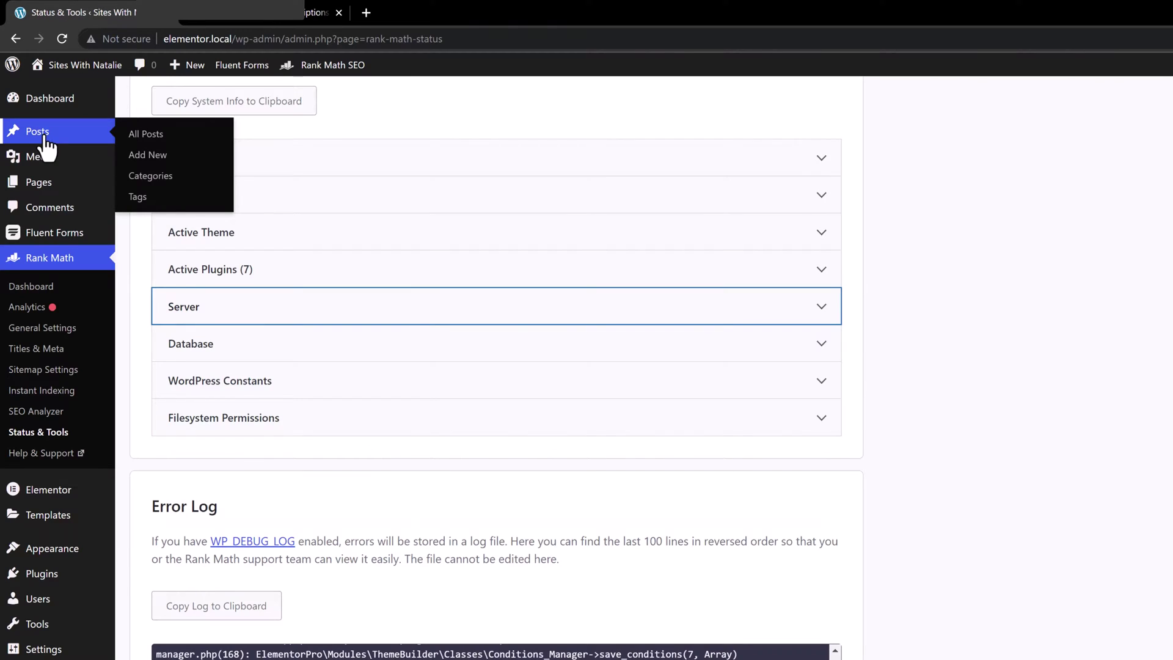
# Step: Add SEO columns to the posts list, cancel a bulk SEO edit, and view SEO score filters
pyautogui.click(42, 136)
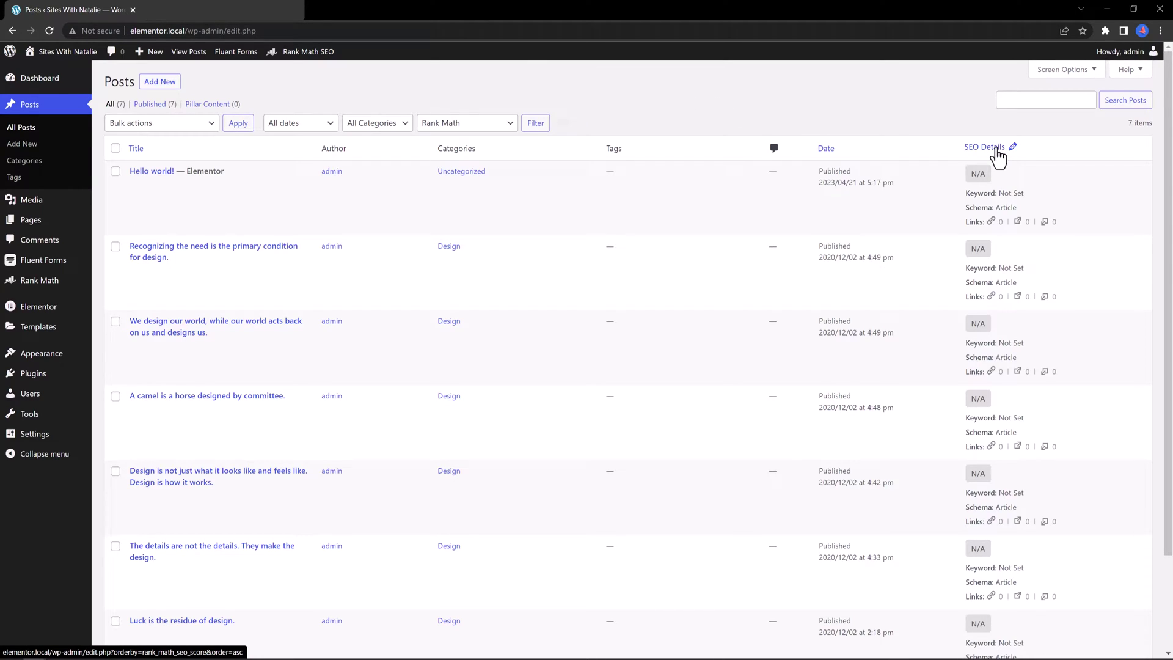
pyautogui.click(1066, 70)
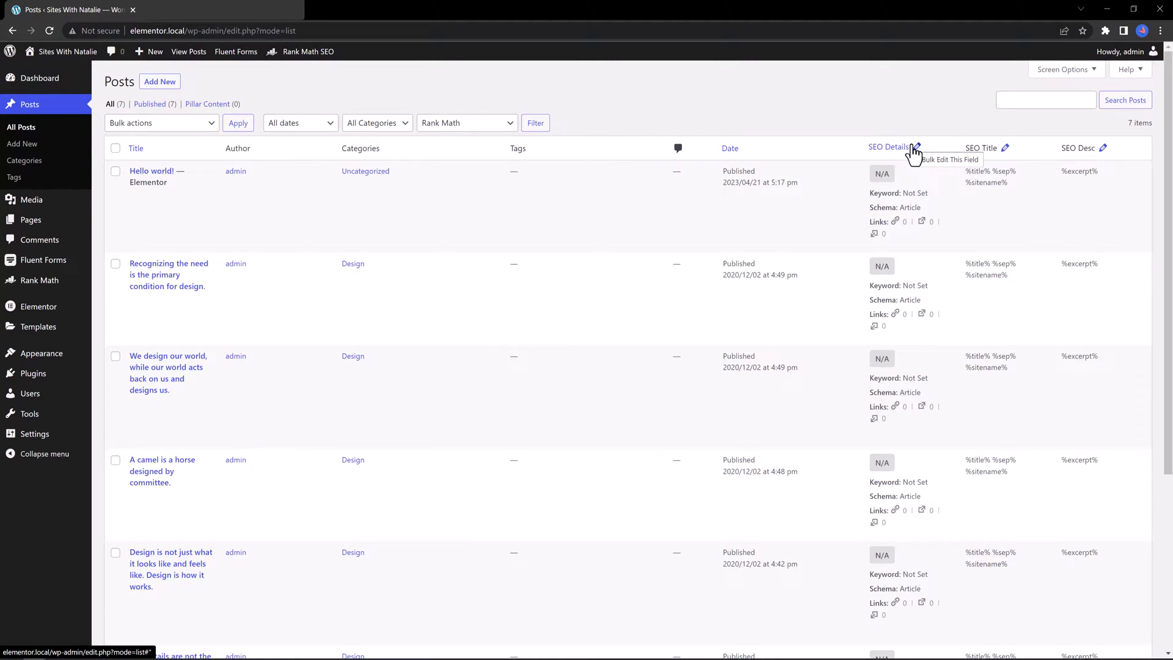
pyautogui.click(914, 151)
pyautogui.click(897, 181)
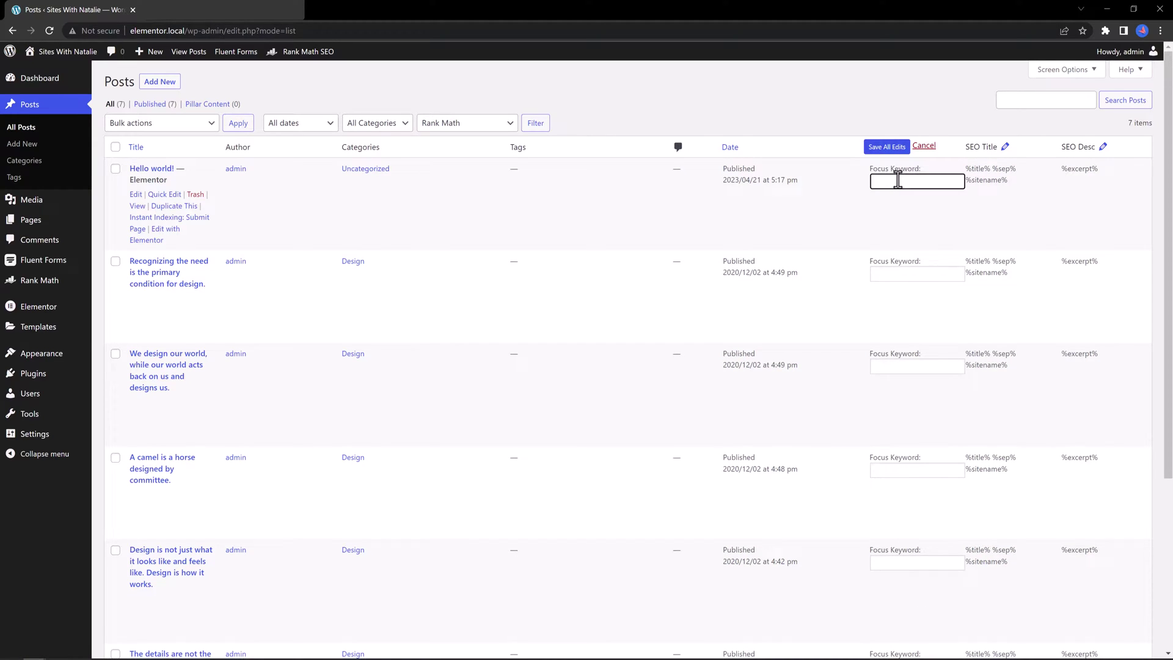
pyautogui.press('Escape')
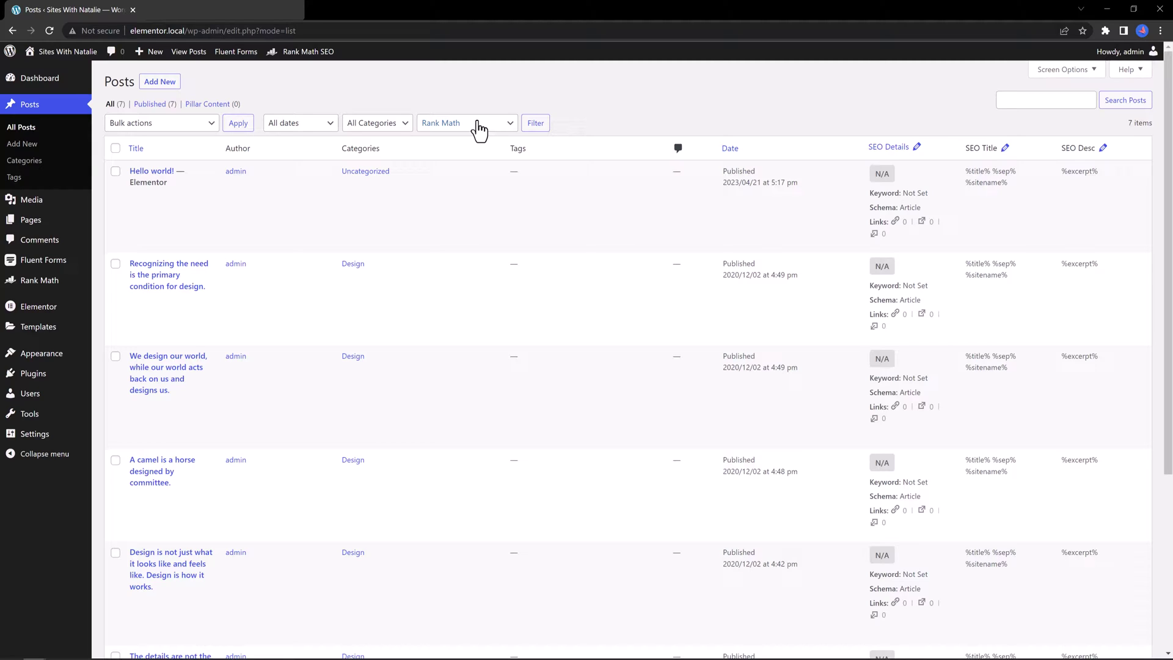
pyautogui.click(477, 123)
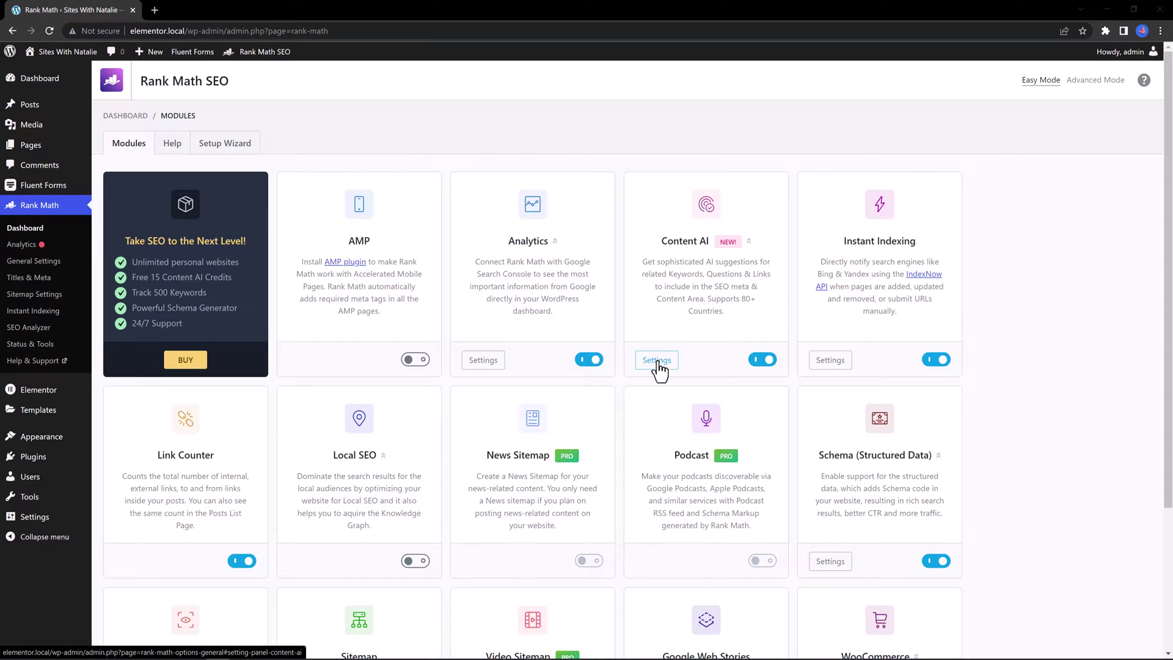
# Step: Keep Australia as Content AI's default country and uncheck Pages so only Posts remain
pyautogui.click(657, 361)
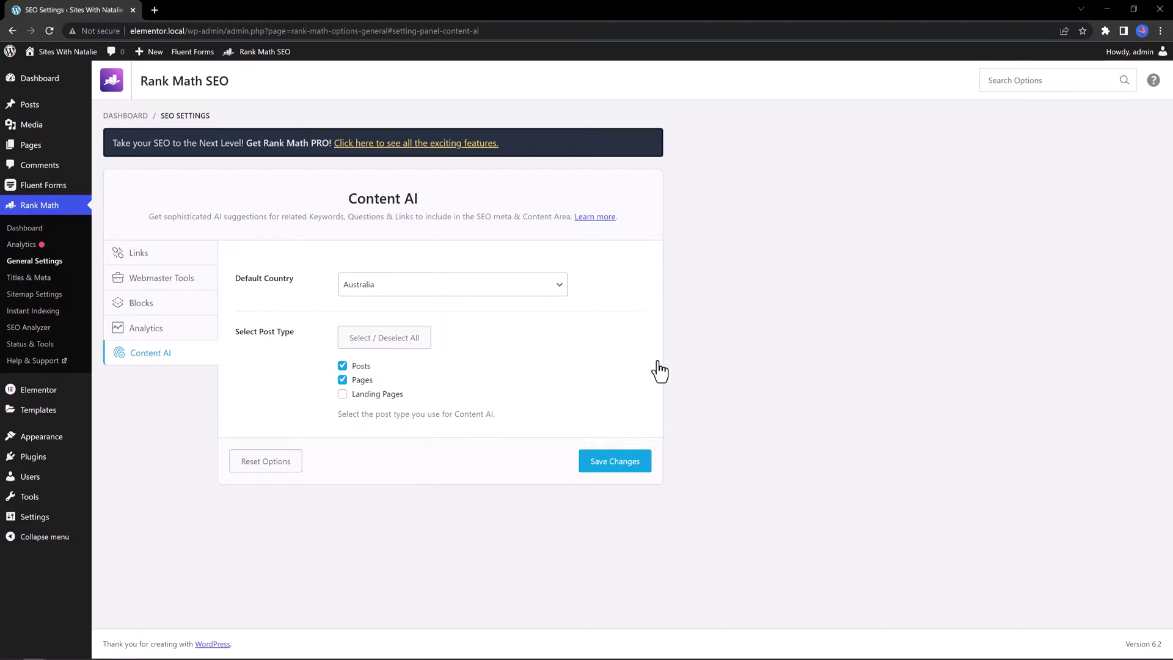
pyautogui.click(521, 285)
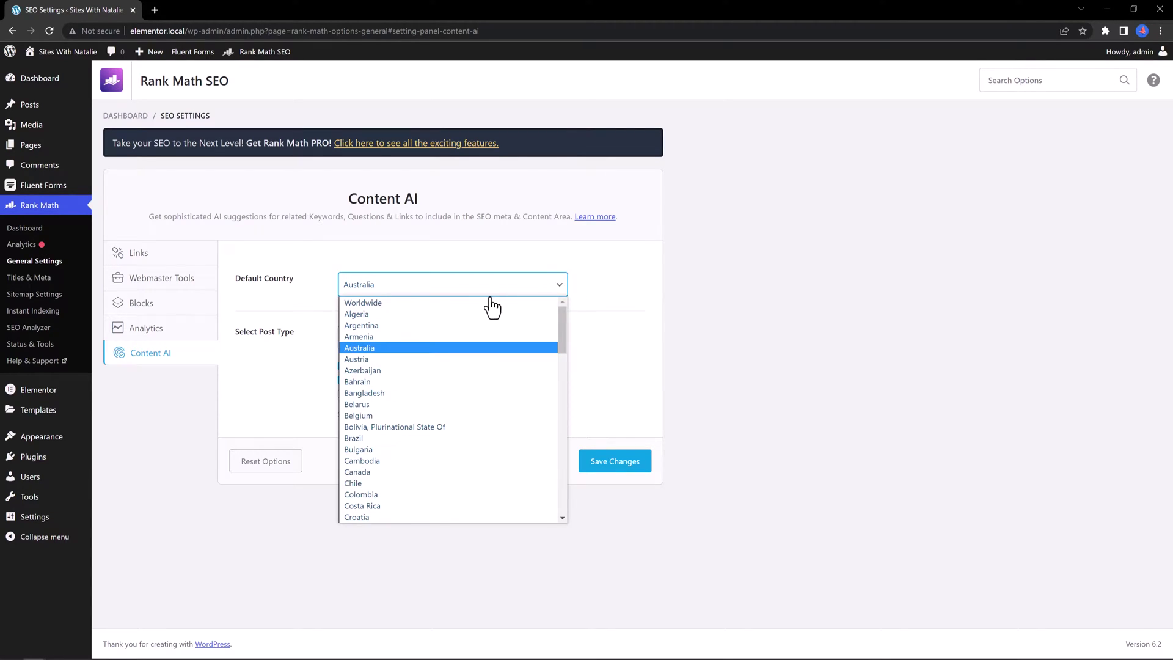
pyautogui.click(490, 297)
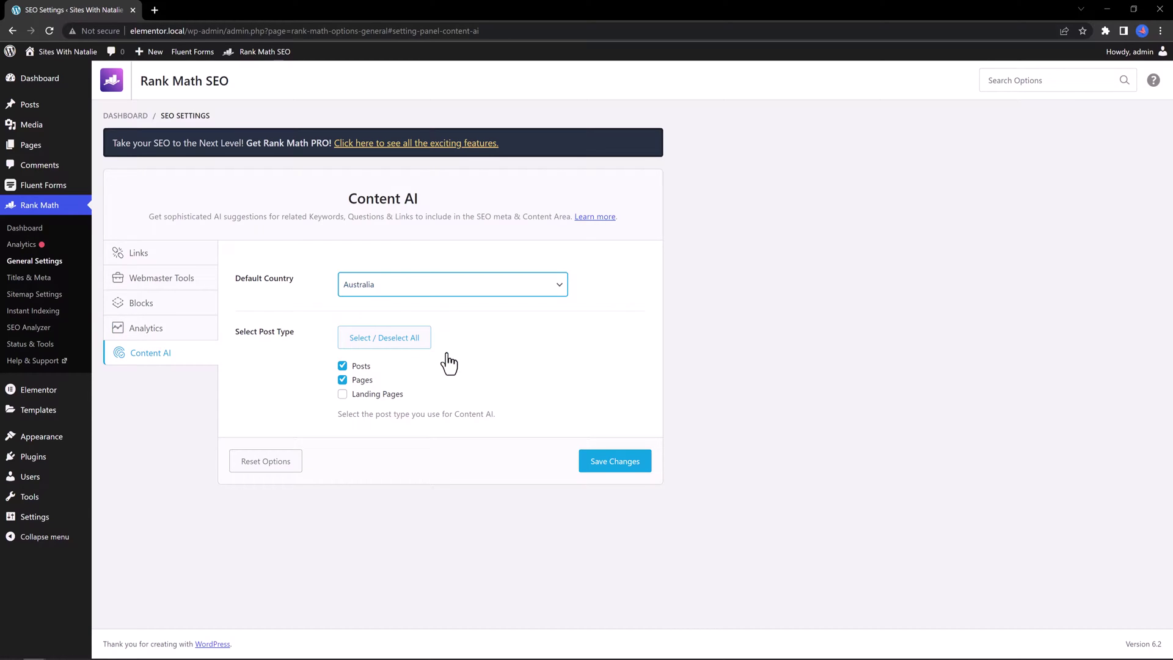
pyautogui.click(342, 379)
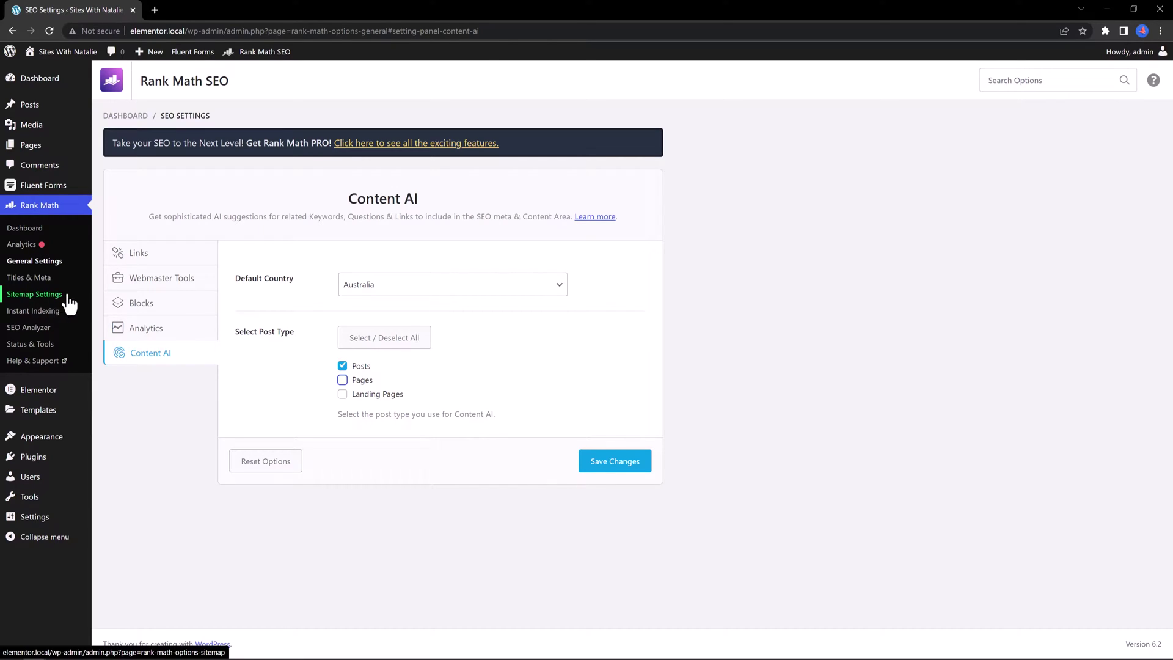
# Step: Turn on Include Featured Images in Rank Math's Sitemap Settings
pyautogui.click(35, 296)
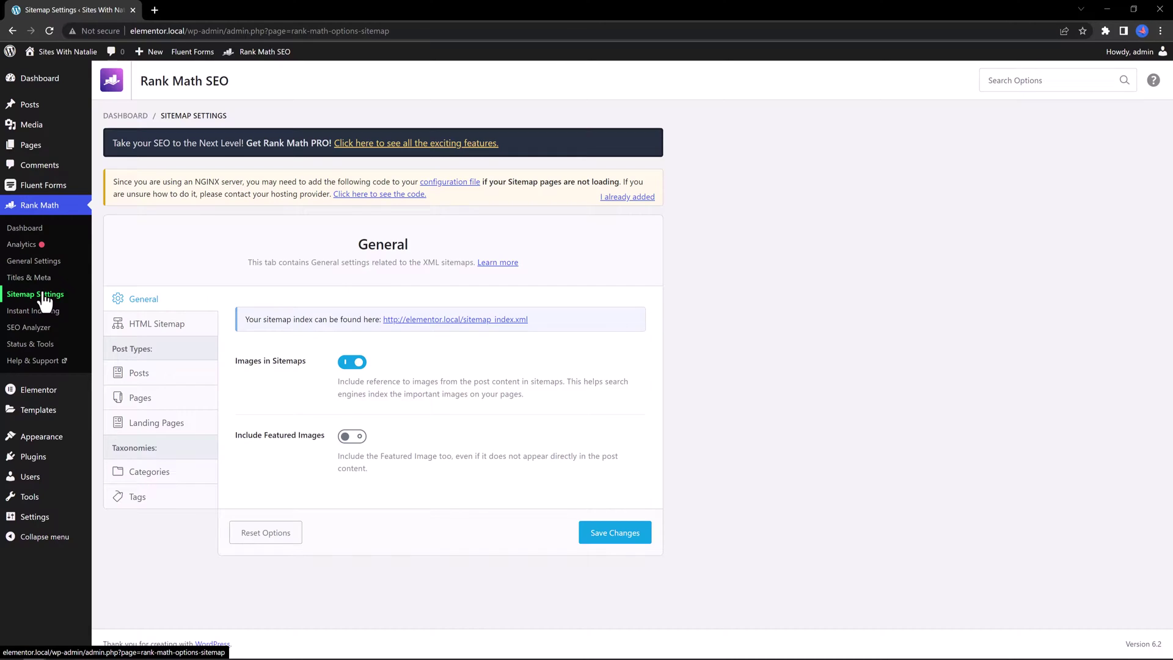
pyautogui.click(357, 437)
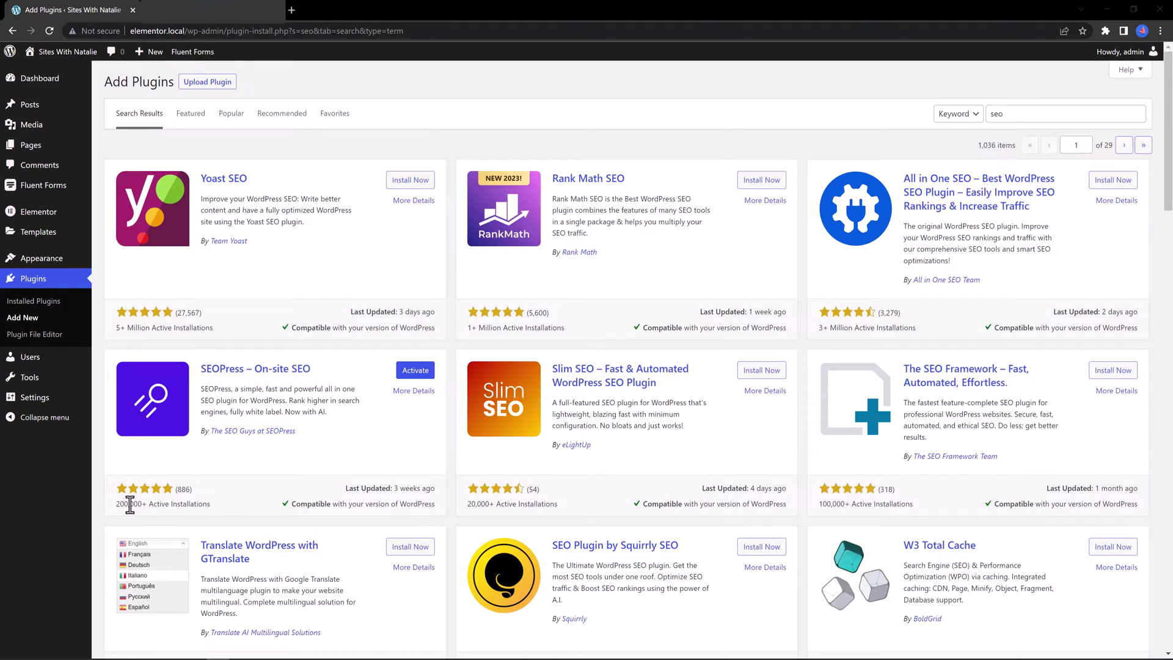
# Step: Activate SEOPress – On-site SEO from the 'seo' search results
pyautogui.click(422, 374)
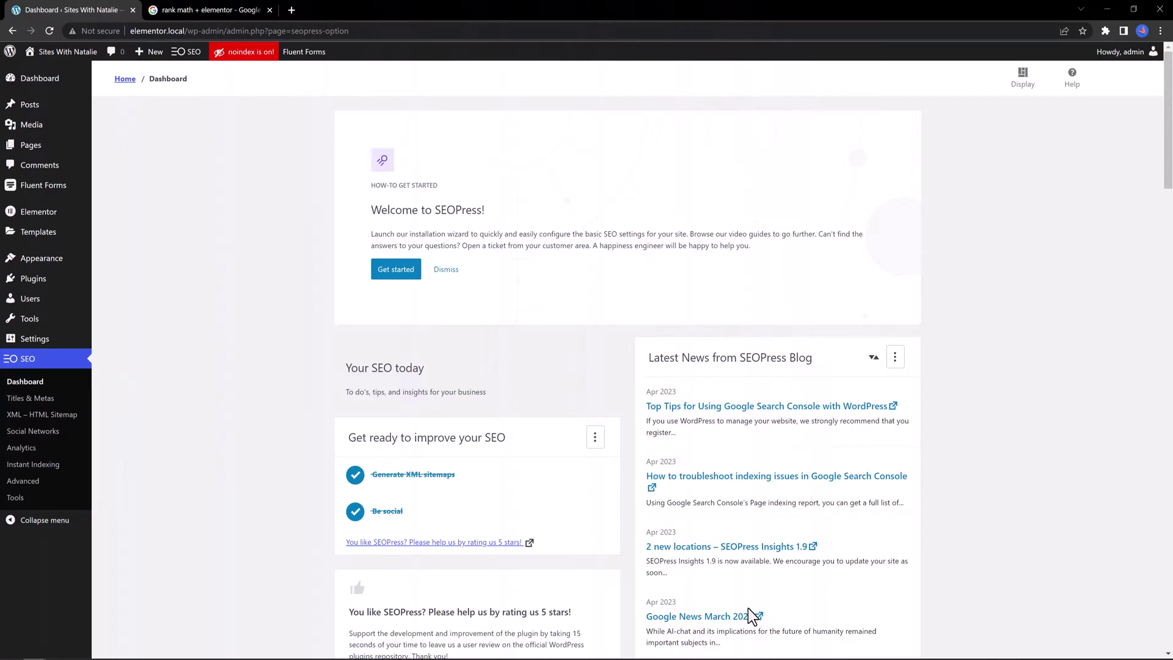
# Step: Scroll down the SEOPress dashboard toward the OpenAI feature link
pyautogui.scroll(-9, 748, 607)
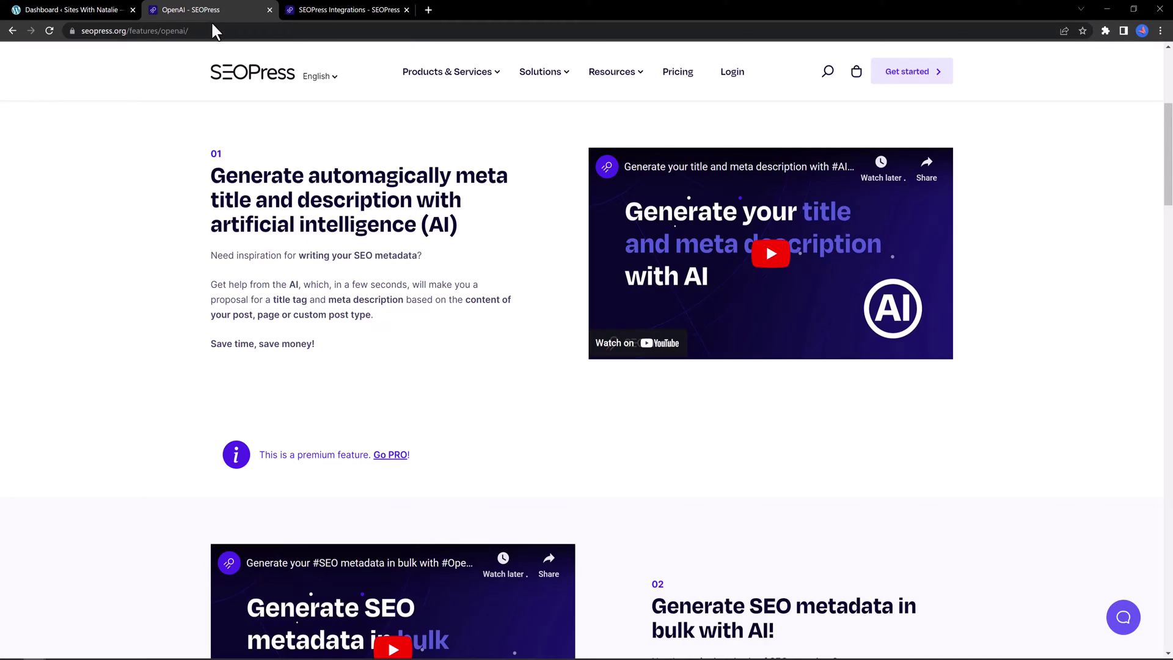
# Step: Close the OpenAI page, browse seopress.org's theme integrations, then close the Integrations tab
pyautogui.click(269, 10)
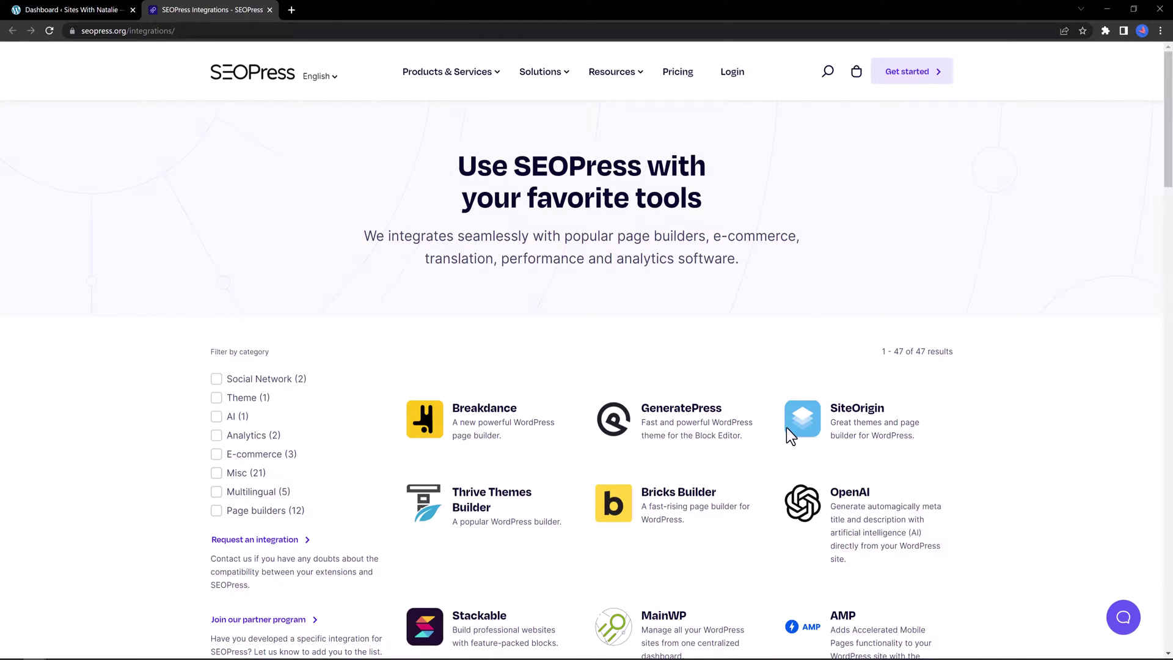
pyautogui.scroll(-1, 648, 264)
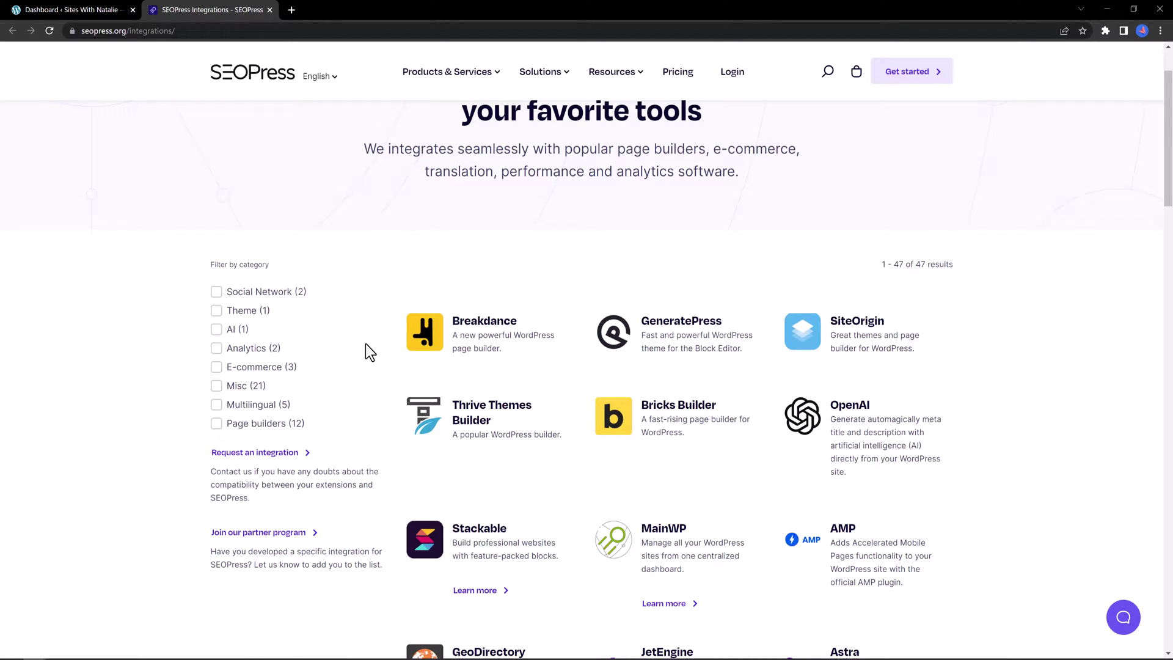
pyautogui.click(216, 310)
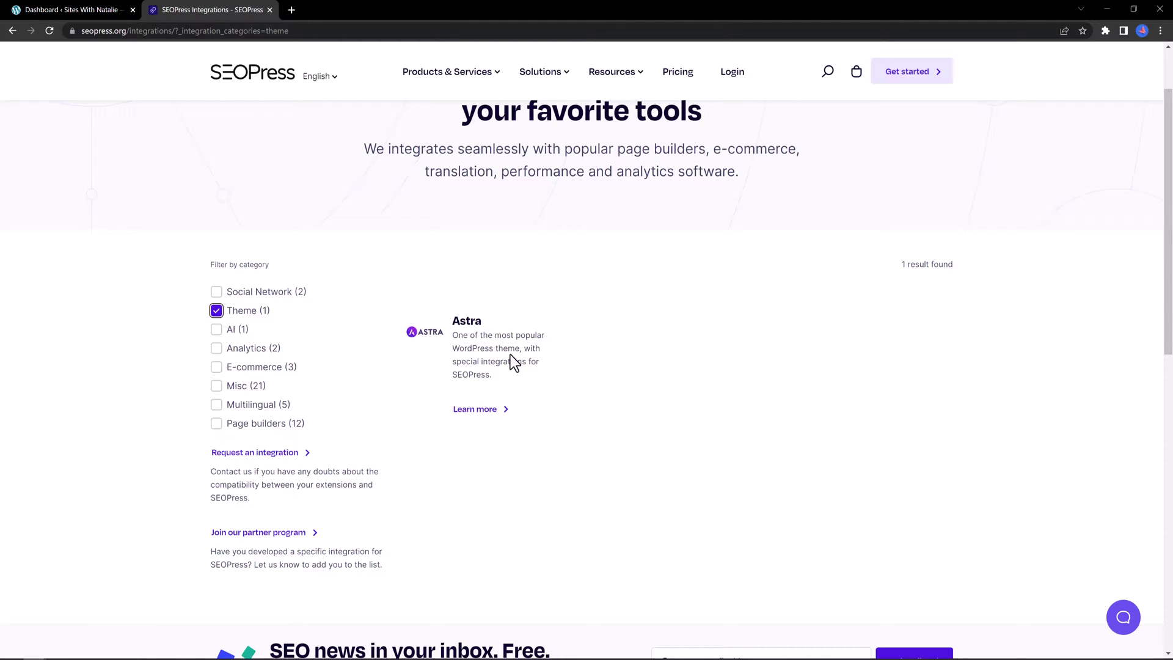
pyautogui.hotkey('alt', 'Left')
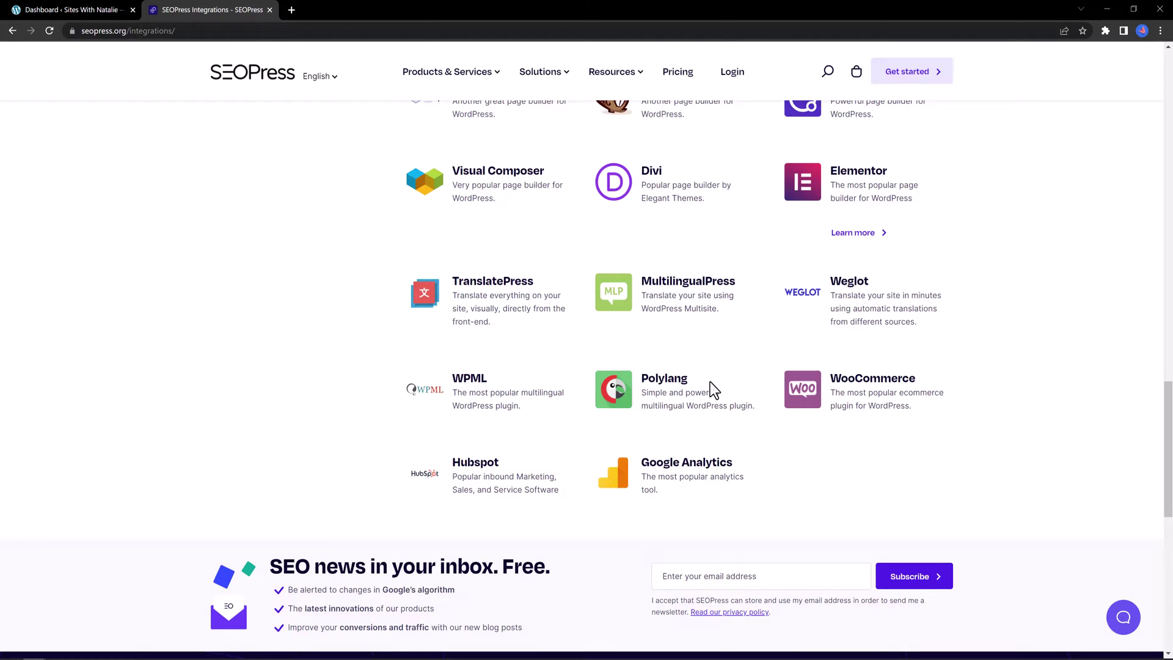
pyautogui.hotkey('ctrl', 'w')
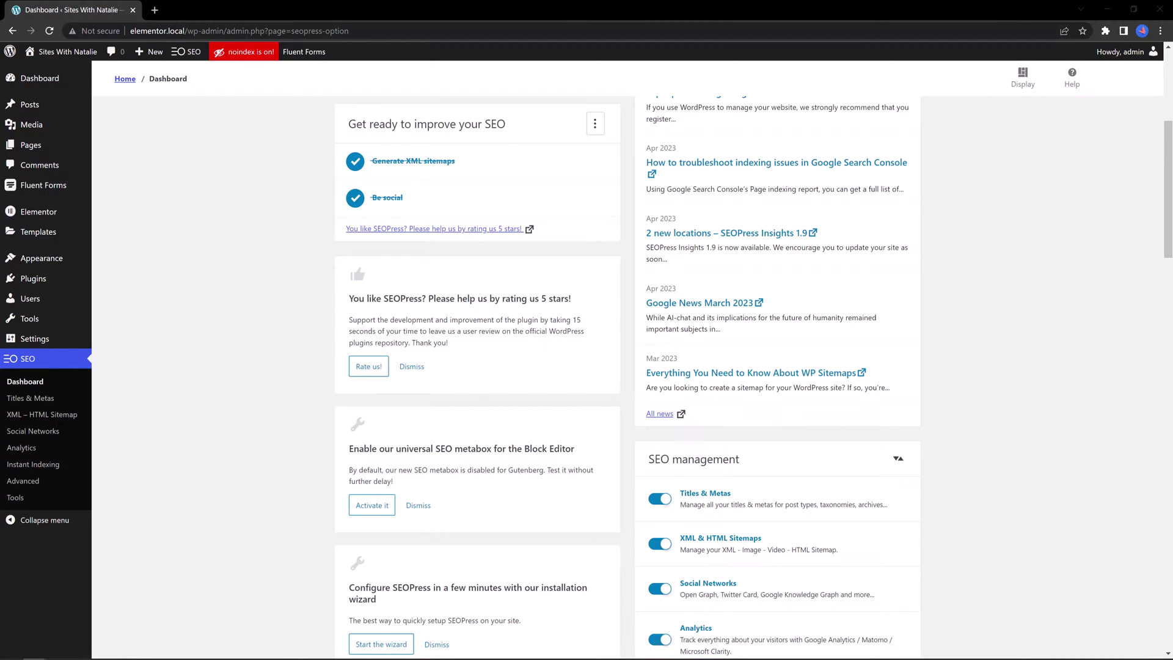
# Step: Start the SEOPress setup wizard and check which plugins Import metadata can import from
pyautogui.scroll(-3, 393, 492)
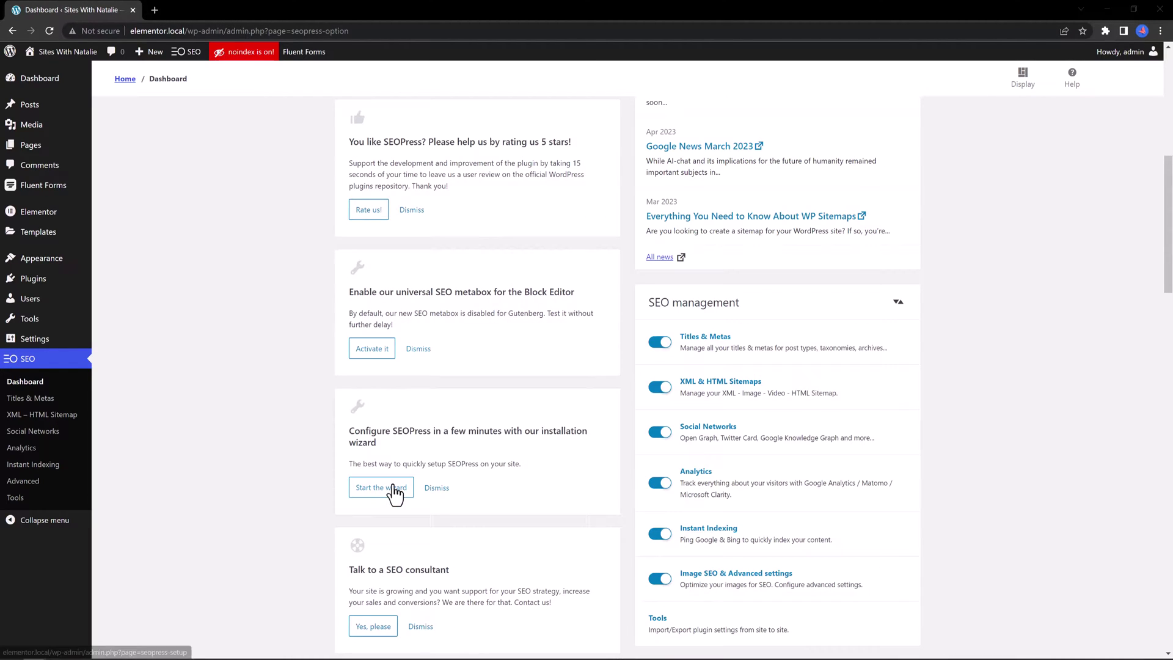
pyautogui.click(393, 490)
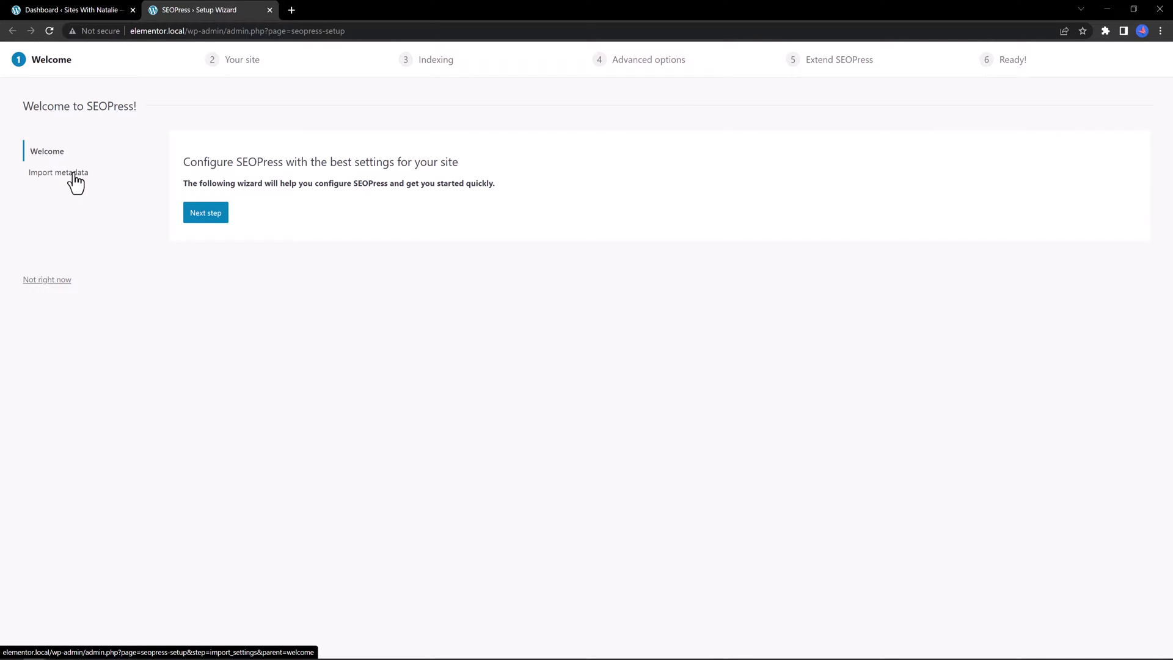
pyautogui.click(72, 175)
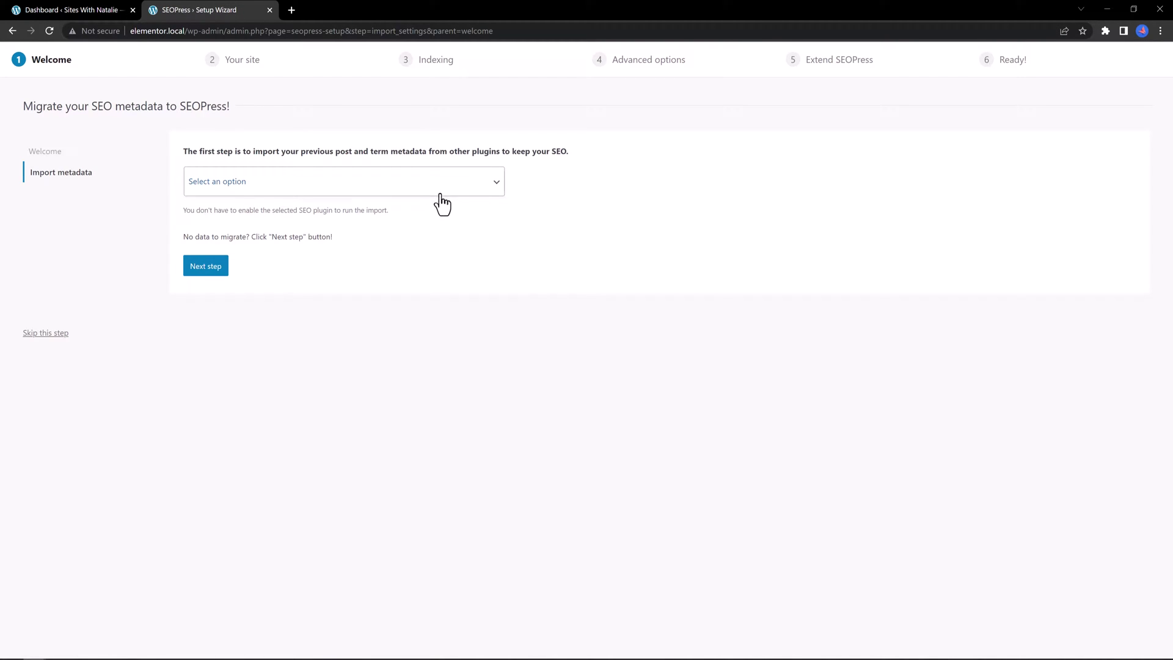
pyautogui.click(444, 182)
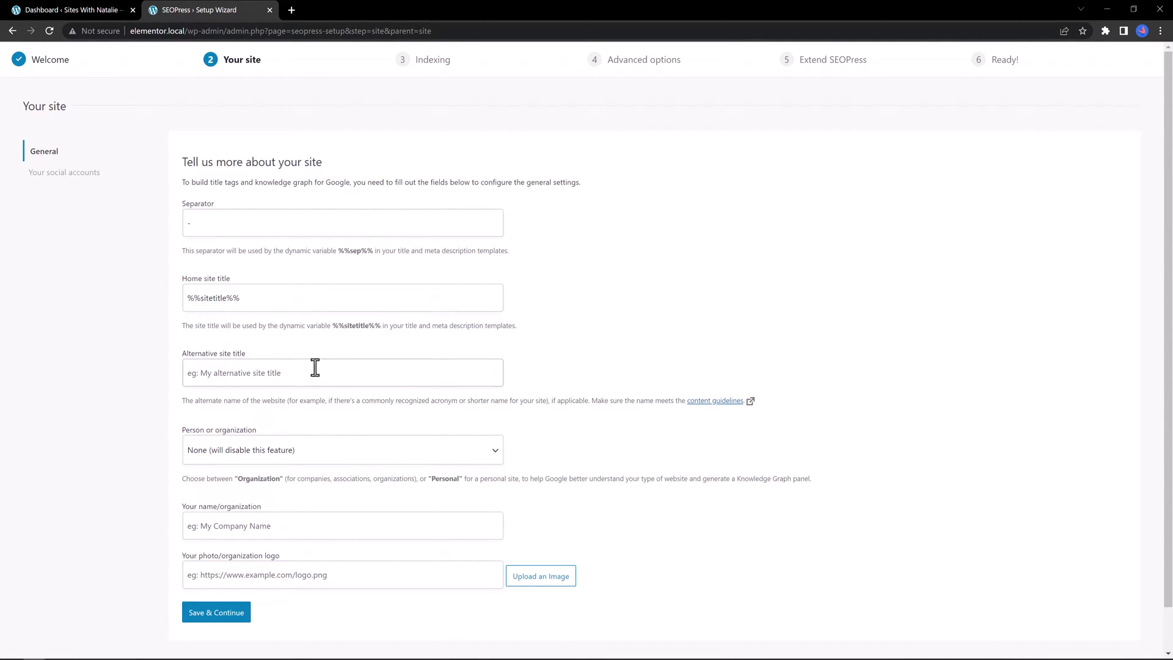
# Step: Save the Your site step and continue to Indexing
pyautogui.click(216, 612)
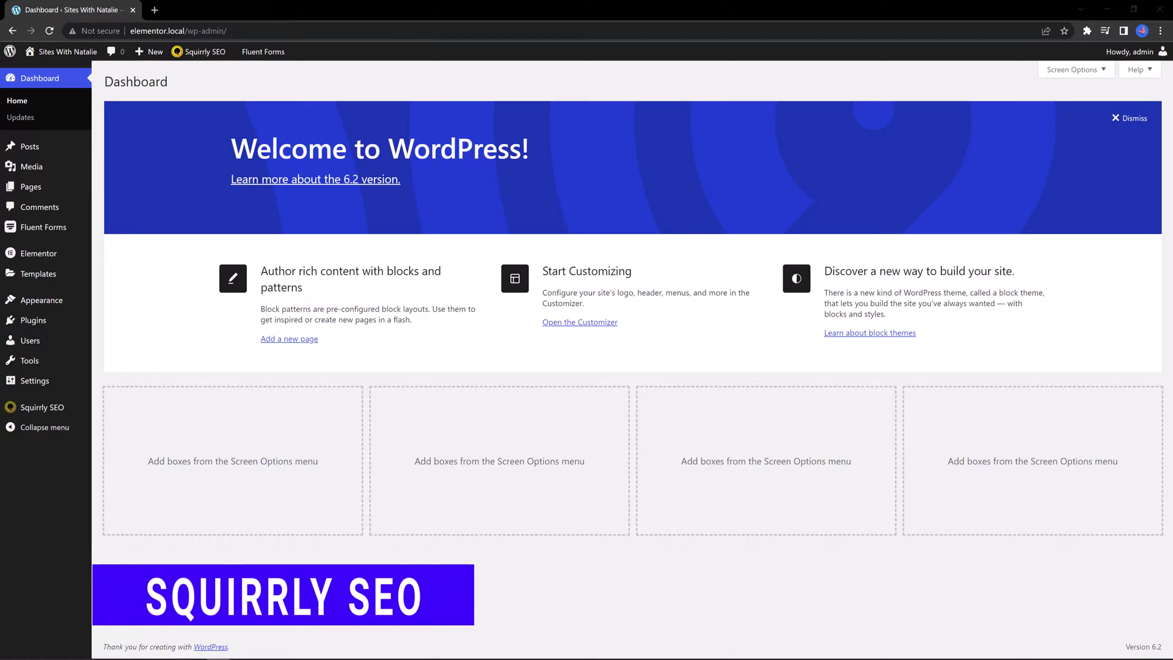
# Step: Open Squirrly SEO from the sidebar, then its All Features page
pyautogui.click(135, 351)
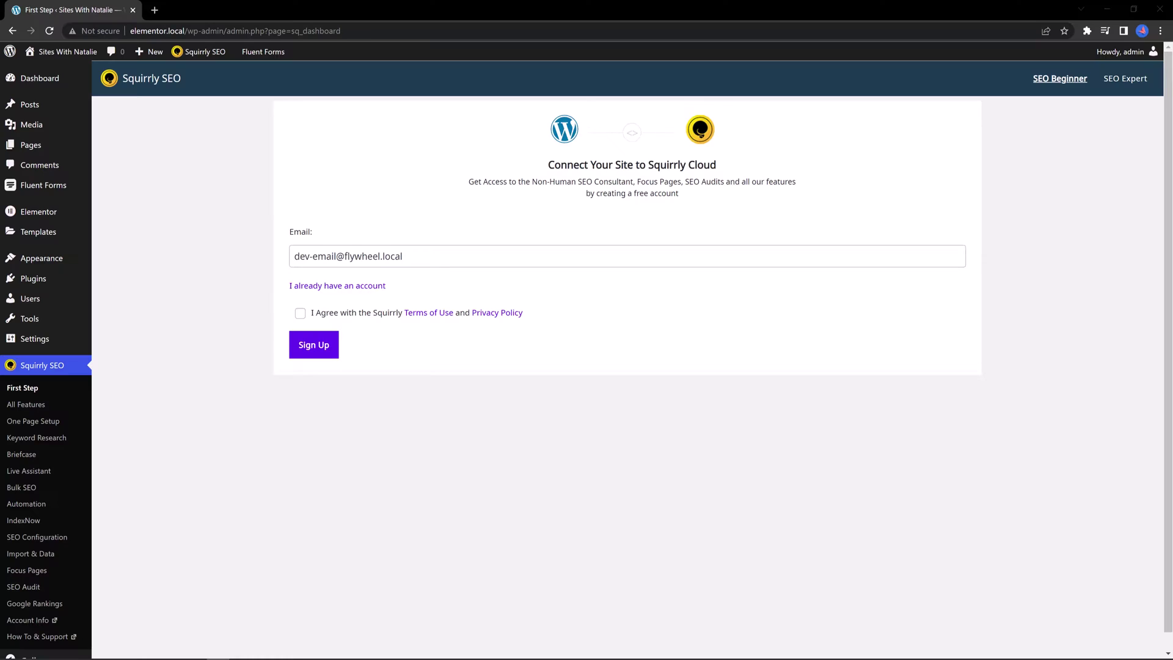
pyautogui.click(13, 406)
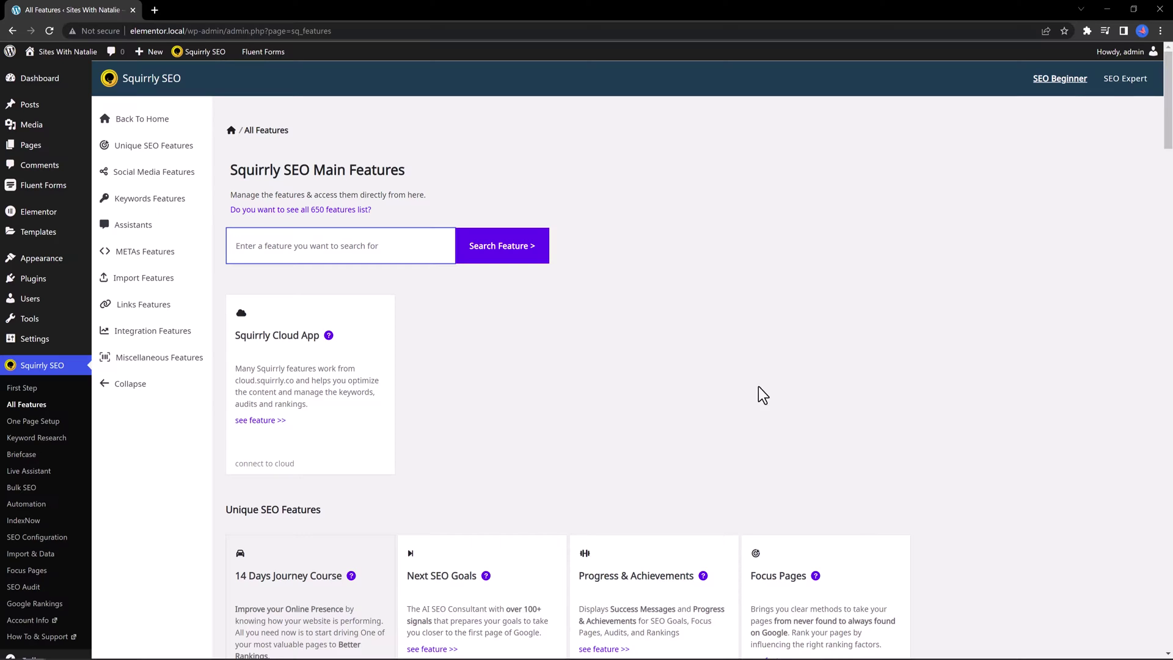
# Step: Open Squirrly's One Page Setup and switch to the SEO Expert view
pyautogui.scroll(-4, 871, 420)
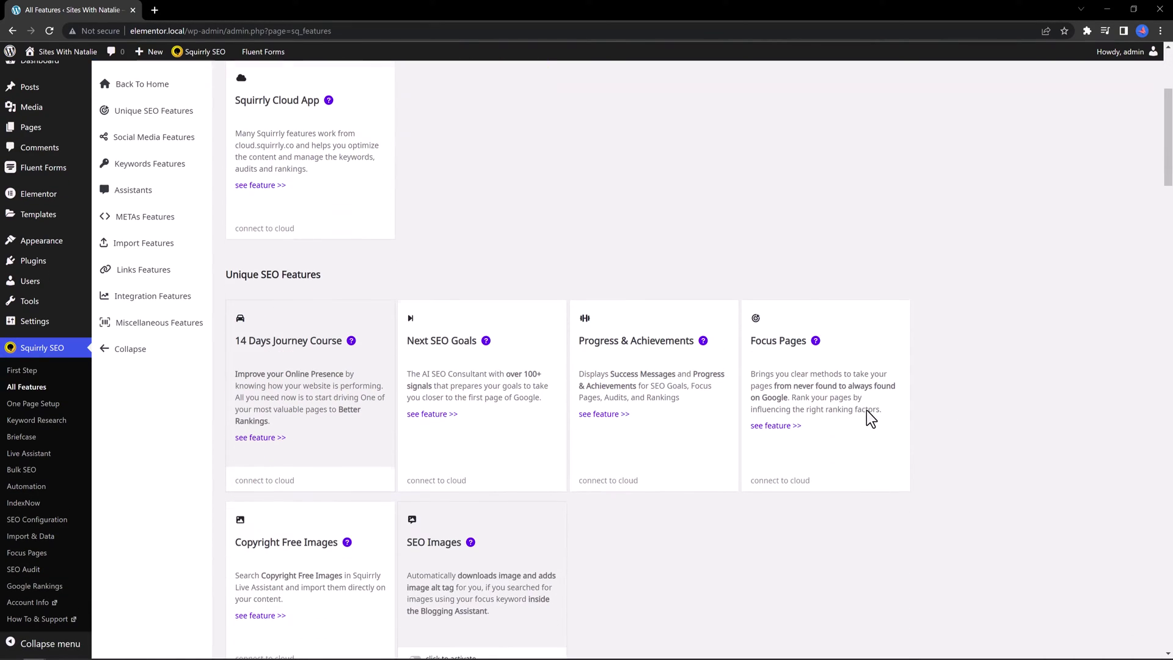
pyautogui.scroll(-15, 325, 401)
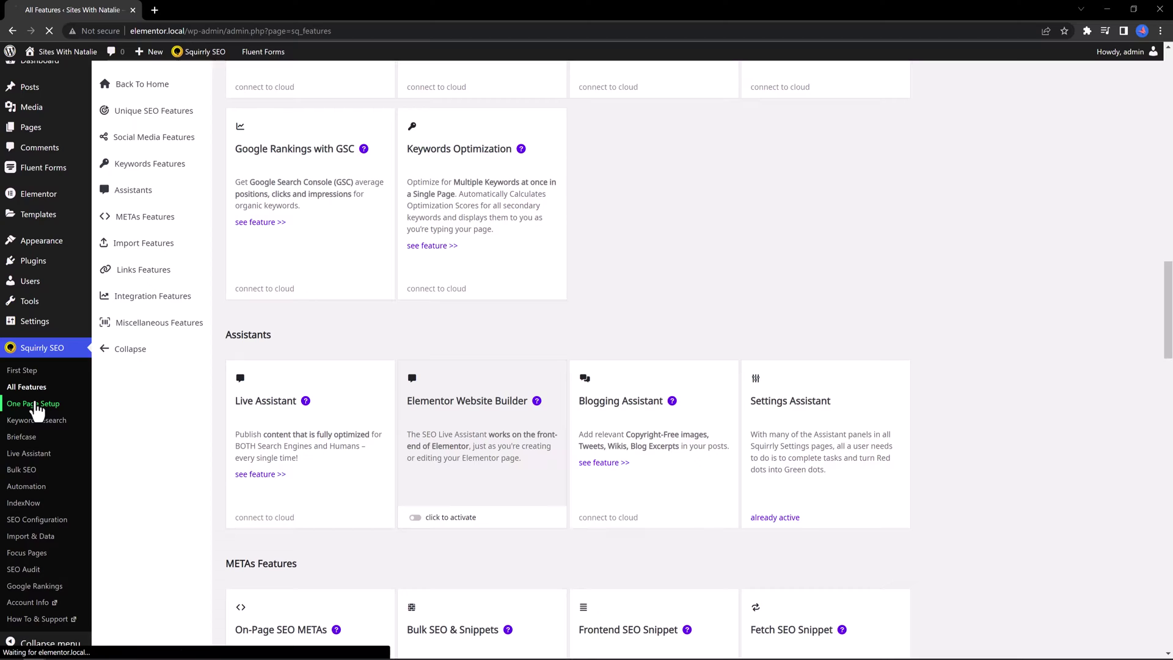
pyautogui.click(34, 405)
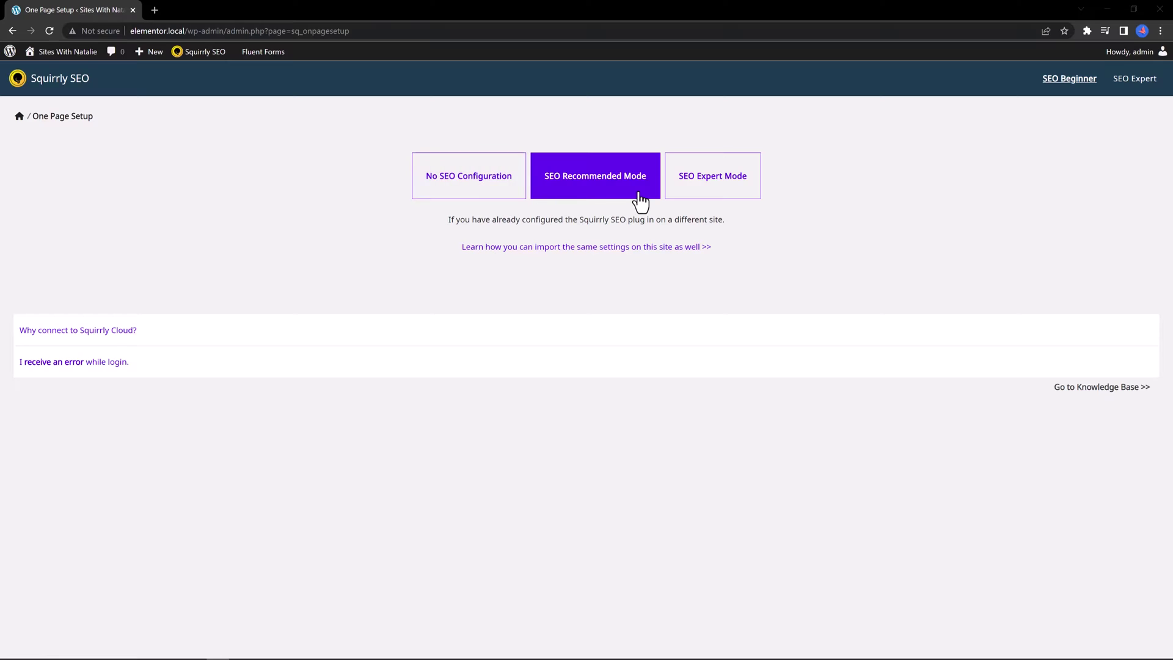
pyautogui.click(748, 198)
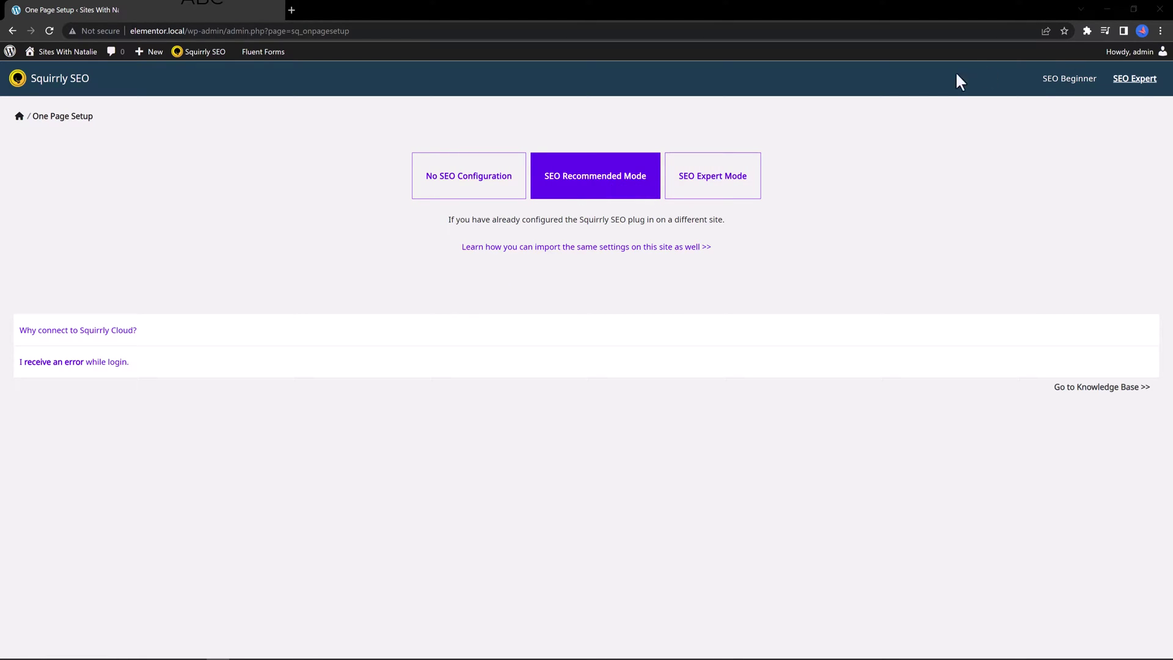
# Step: Choose SEO Expert Mode, review the automation toggles, turn off Local SEO, and save
pyautogui.click(721, 184)
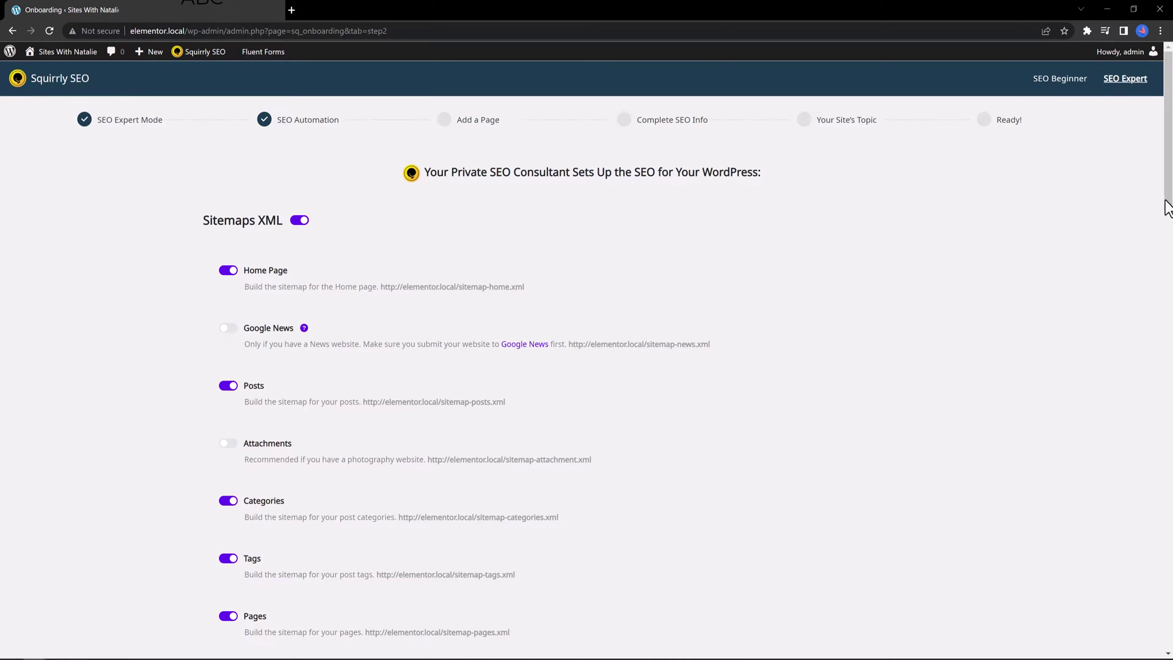
pyautogui.moveTo(1168, 208); pyautogui.dragTo(1167, 243)
pyautogui.scroll(3, 516, 230)
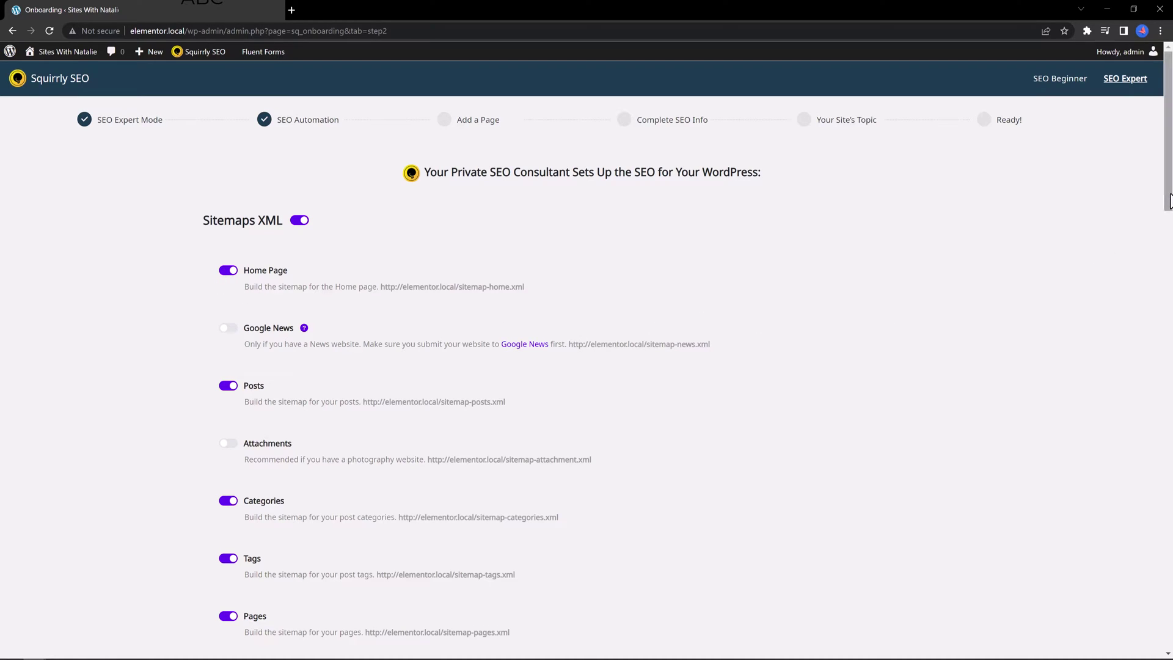
pyautogui.moveTo(1169, 204); pyautogui.dragTo(1170, 211)
pyautogui.scroll(-3, 1169, 210)
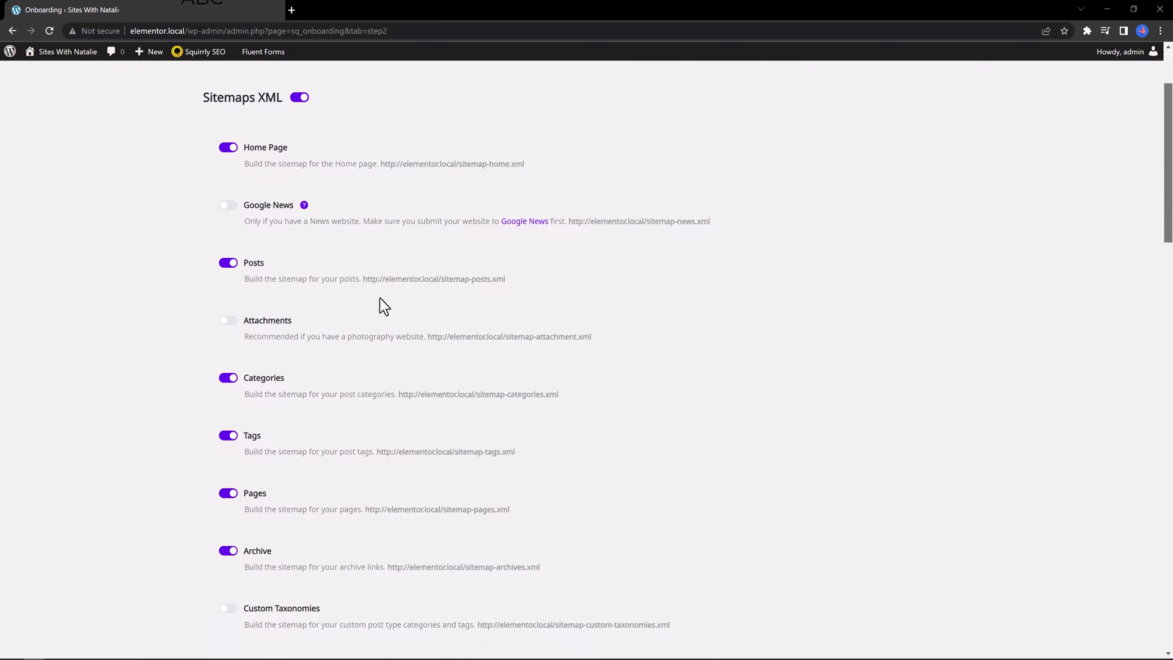
pyautogui.moveTo(1169, 256); pyautogui.dragTo(1171, 324)
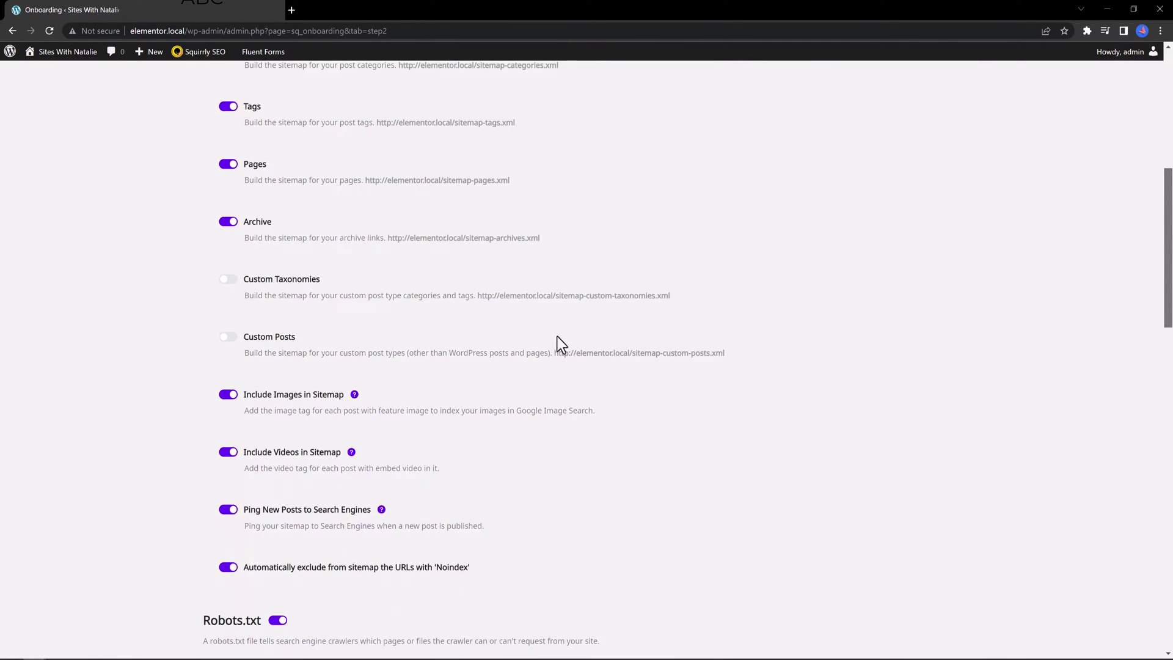
pyautogui.scroll(-3, 557, 336)
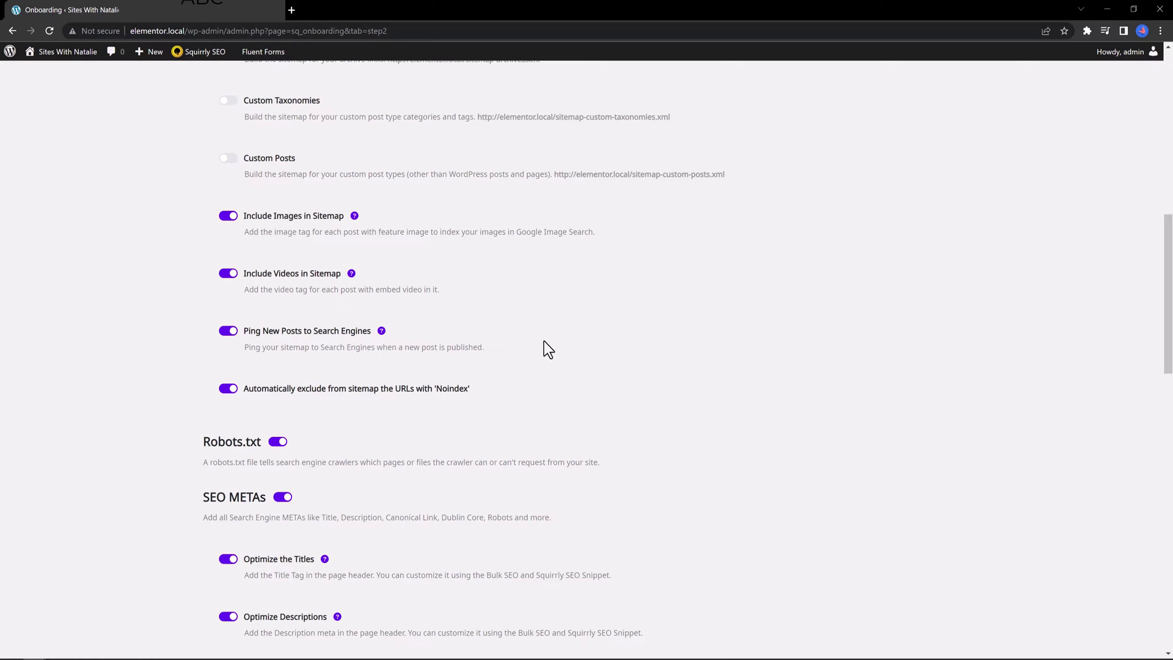
pyautogui.moveTo(1169, 325); pyautogui.dragTo(1170, 375)
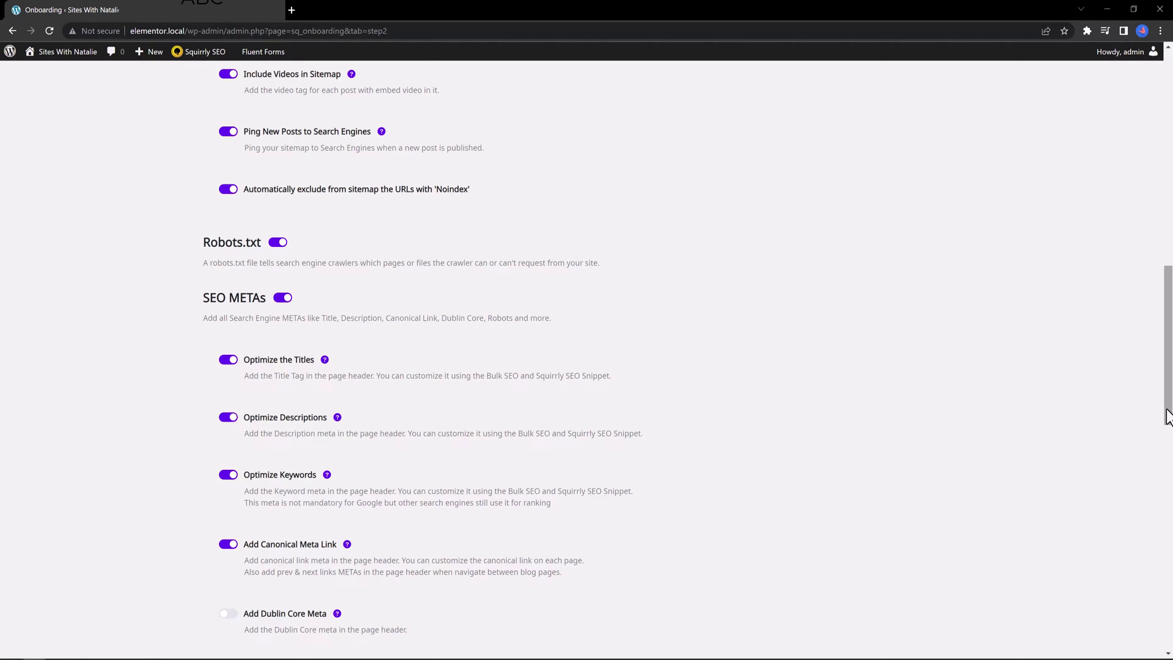
pyautogui.moveTo(1168, 411); pyautogui.dragTo(1170, 462)
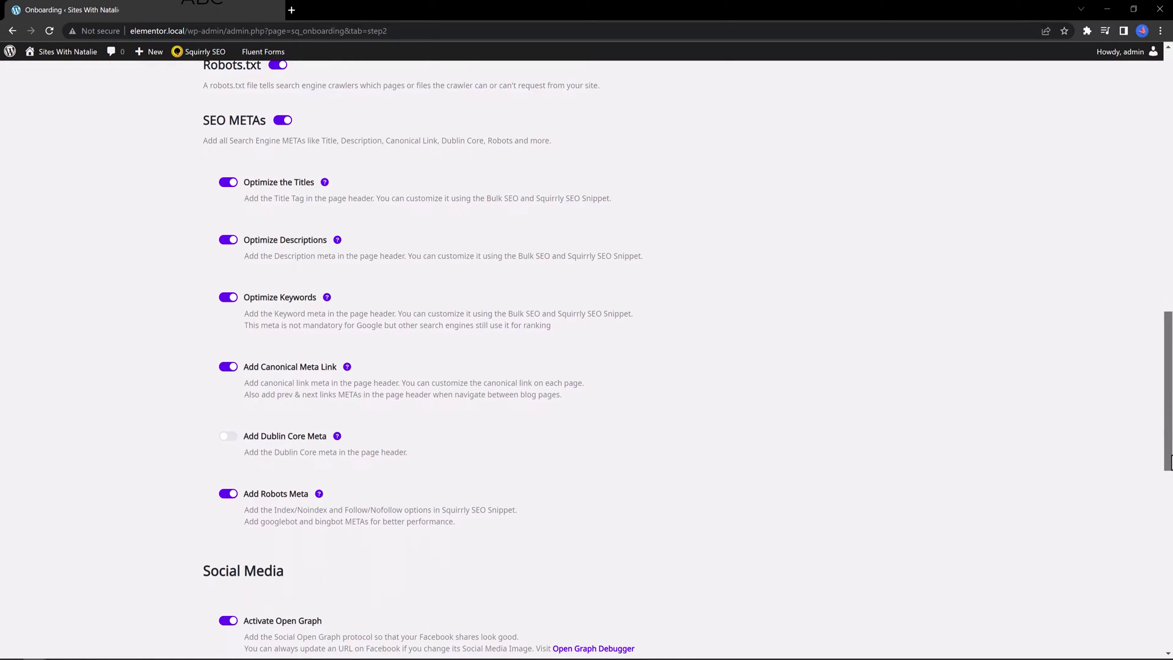
pyautogui.scroll(-10, 455, 427)
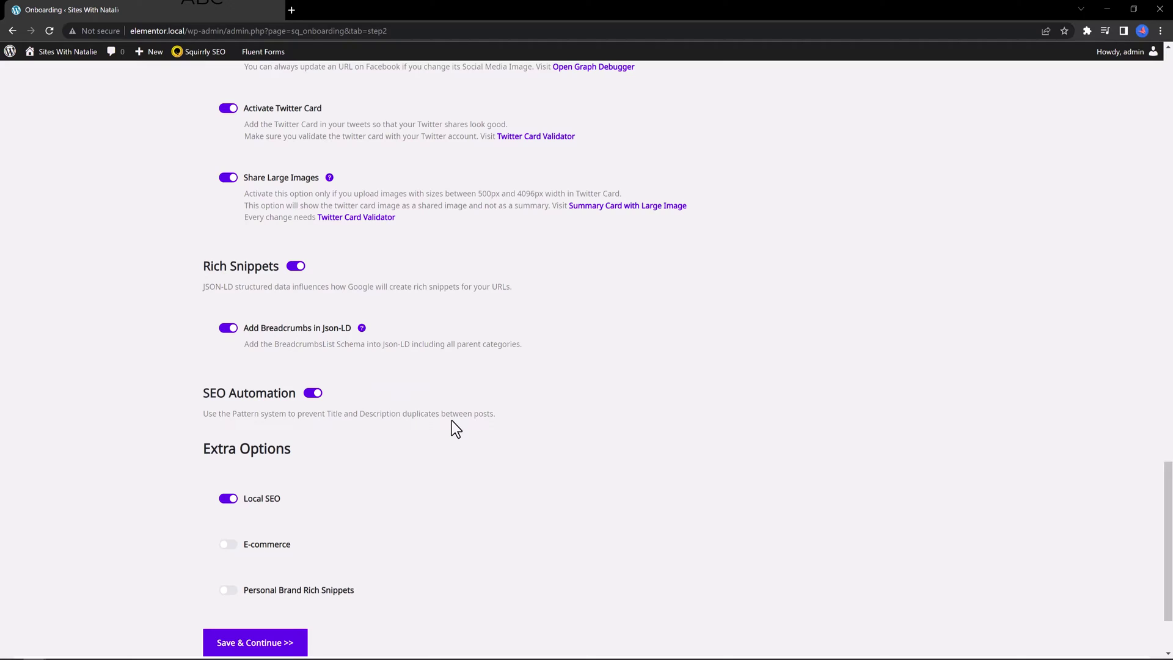
pyautogui.click(273, 642)
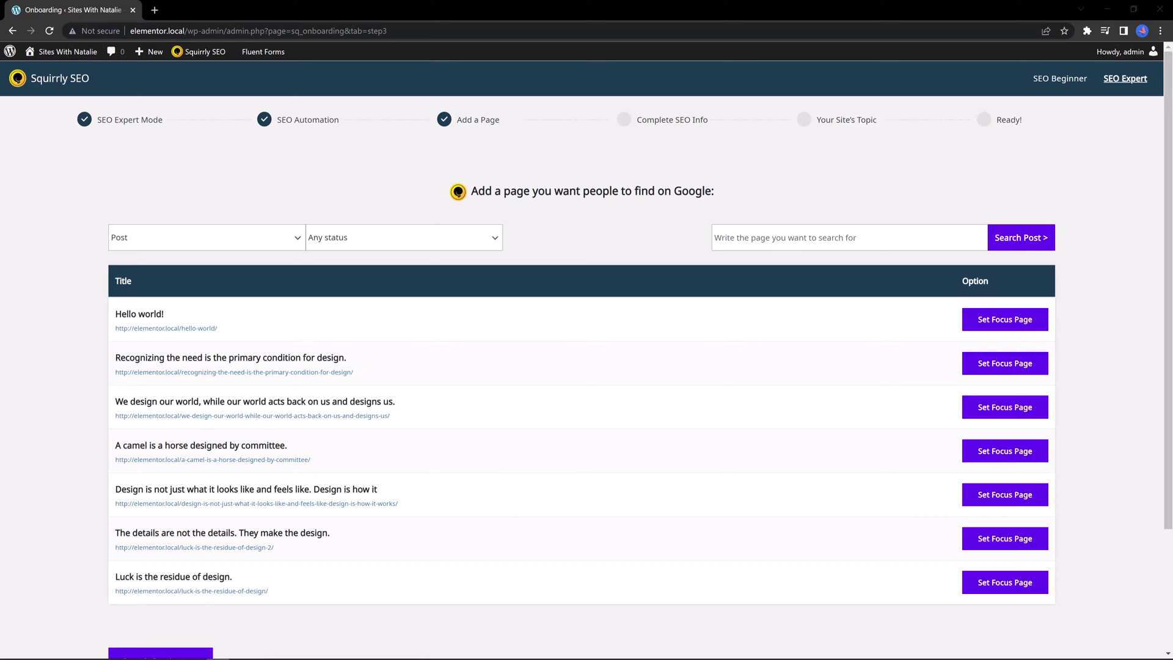
# Step: Set the third listed post as Squirrly's focus page
pyautogui.click(1145, 353)
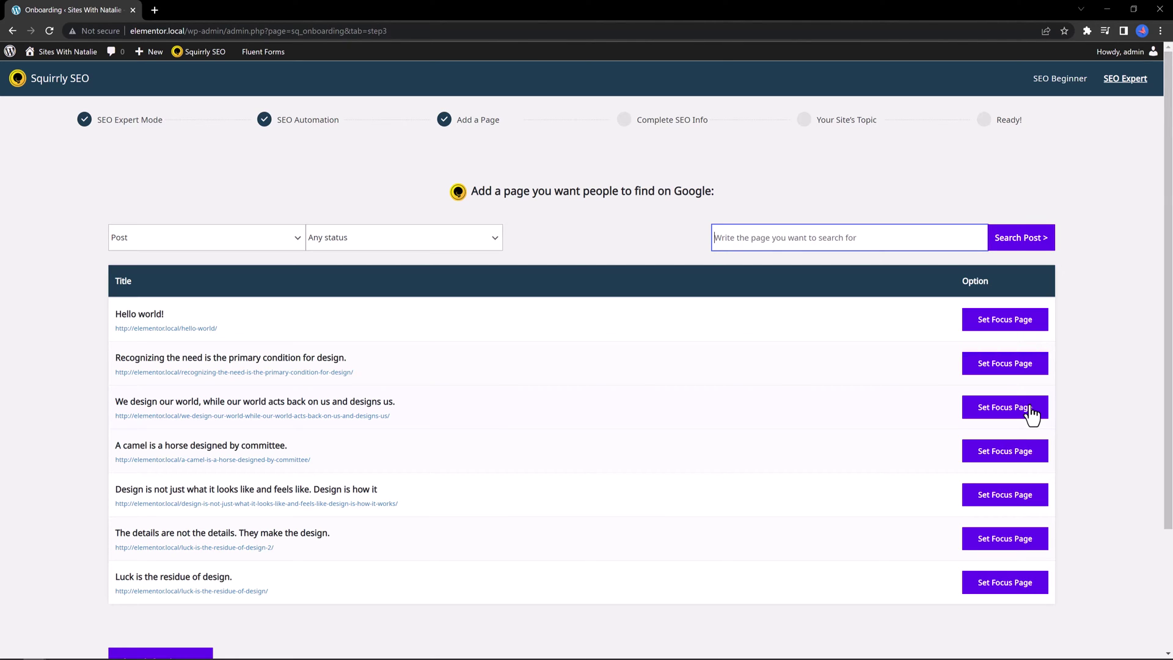
pyautogui.click(1031, 415)
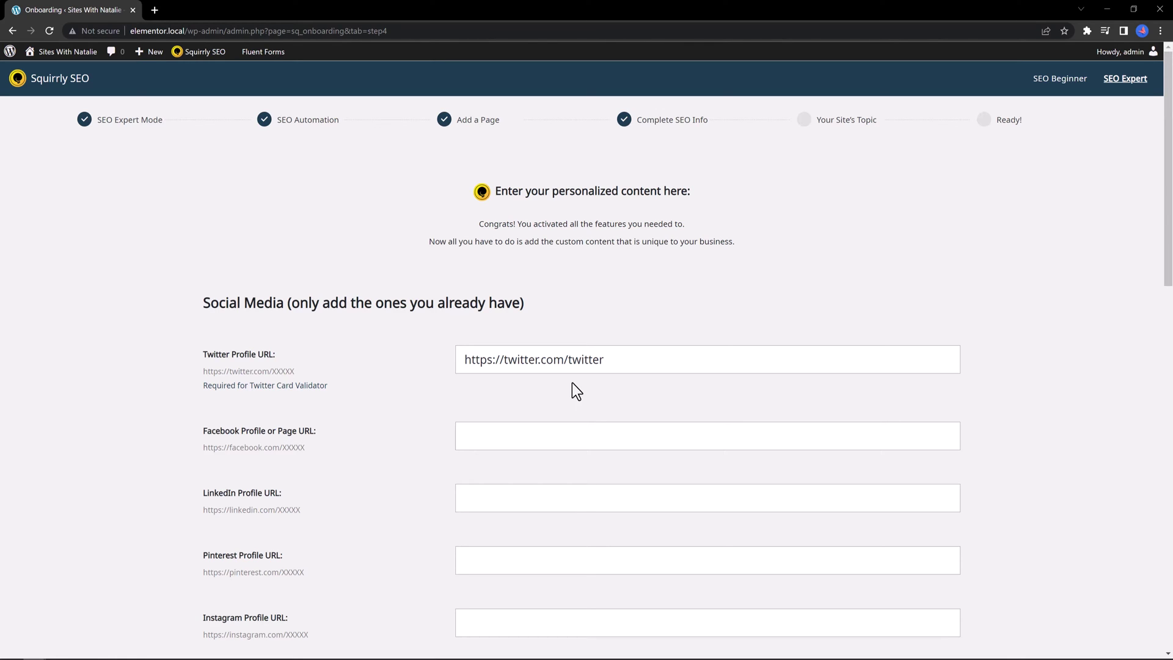
# Step: Skip past the social profile fields and save 'WordPress websites' as the Squirrly site topic
pyautogui.scroll(-1, 572, 383)
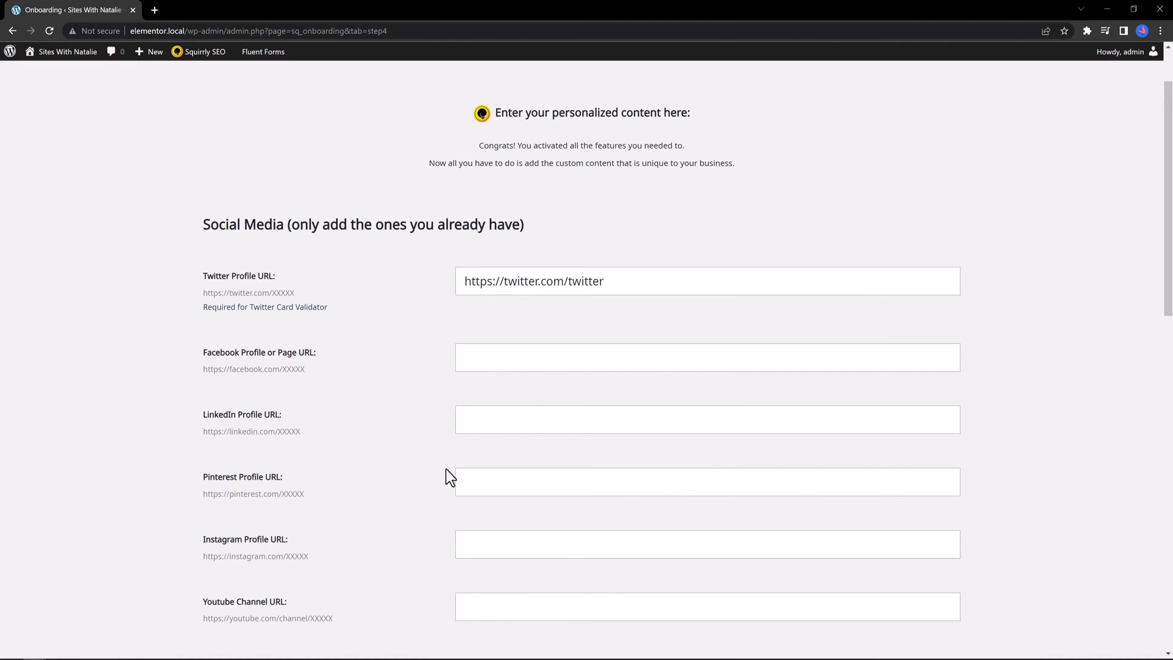
pyautogui.scroll(-5, 571, 492)
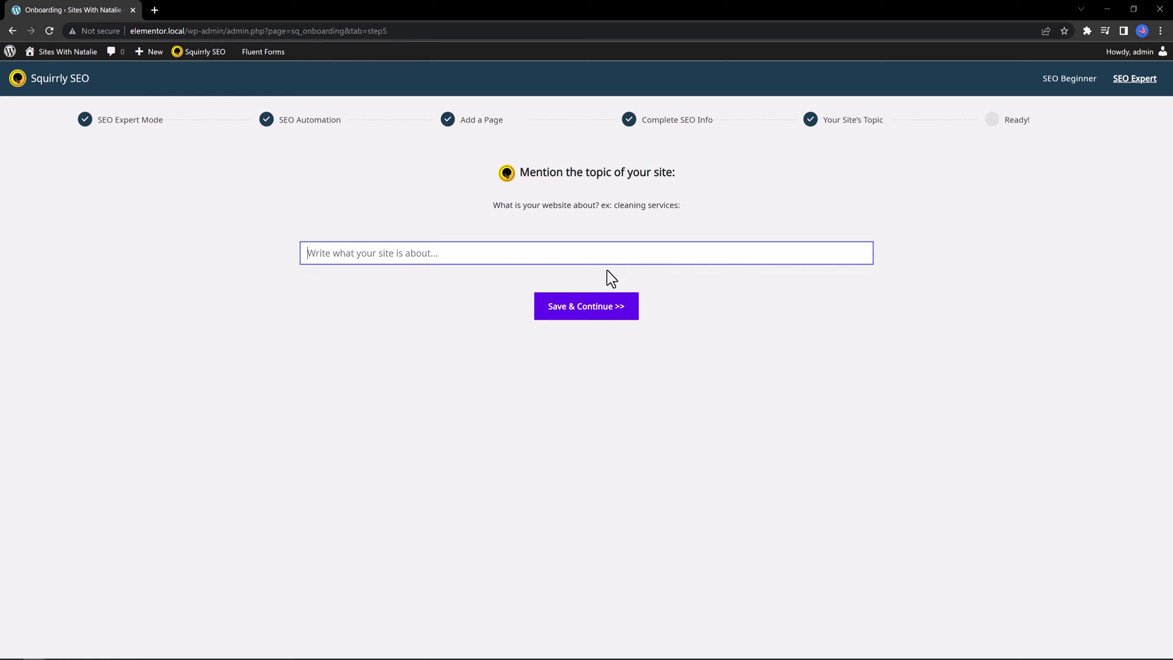
pyautogui.write('WordPress websites')
pyautogui.click(602, 318)
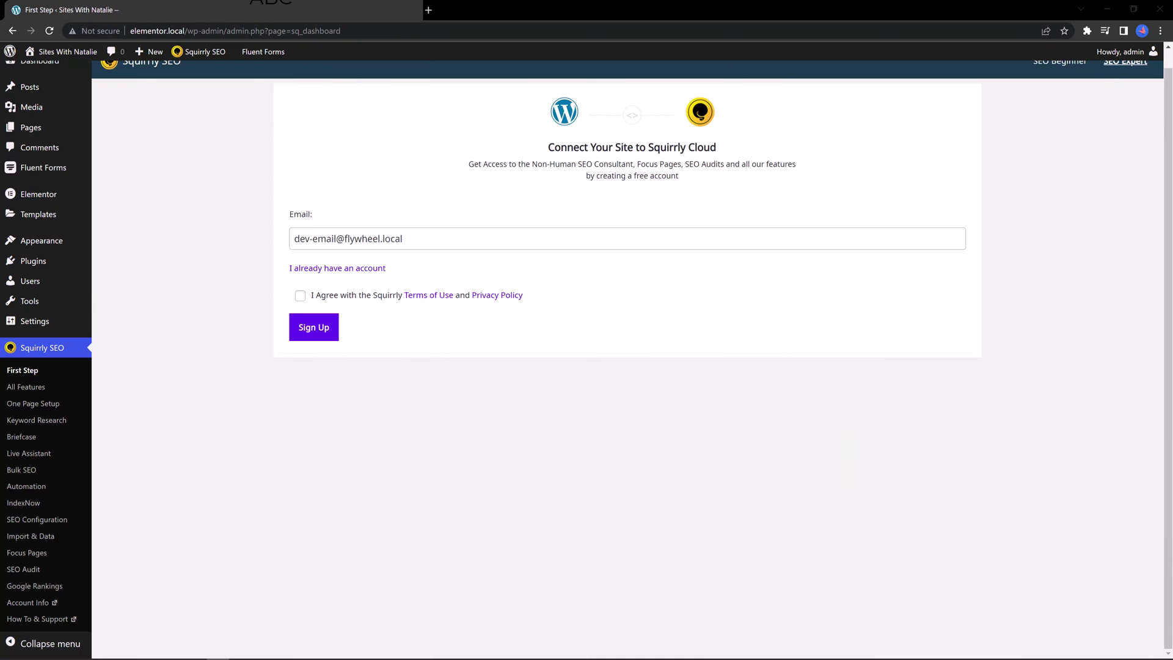